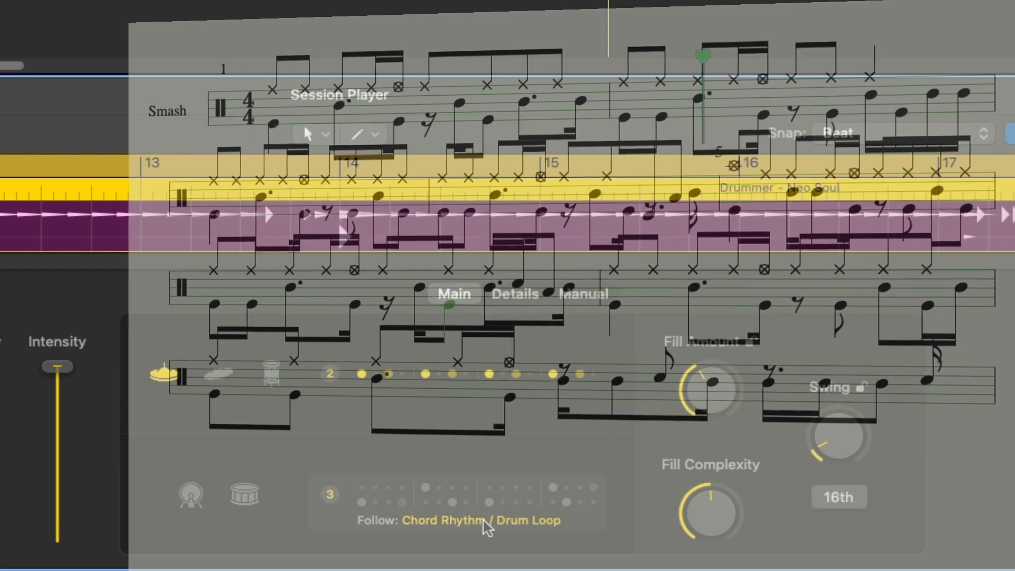
# - Examine the Neo Soul drummer track's pickup region and the regions starting at bars 2 and 10
pyautogui.click(483, 519)
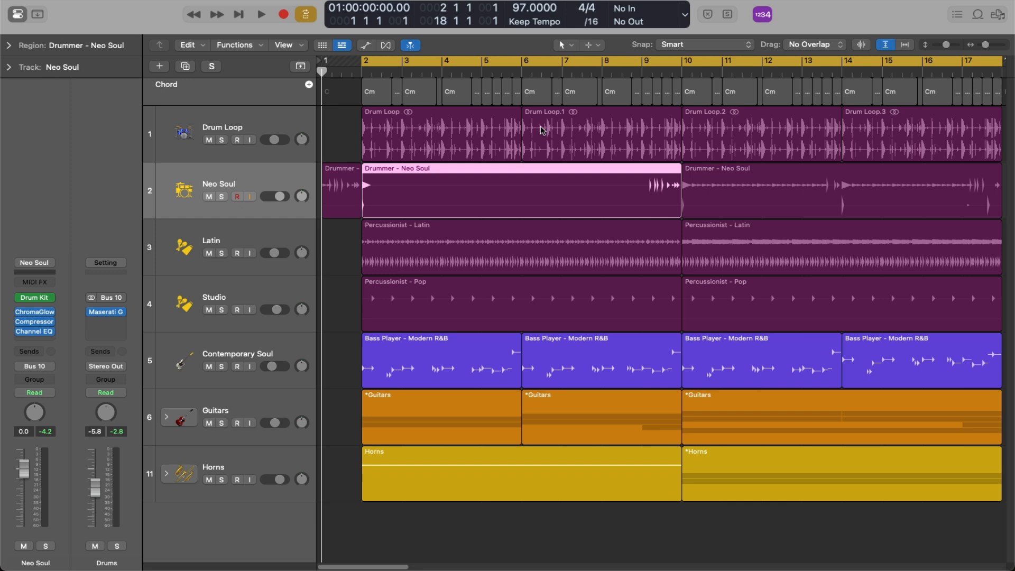
pyautogui.click(336, 179)
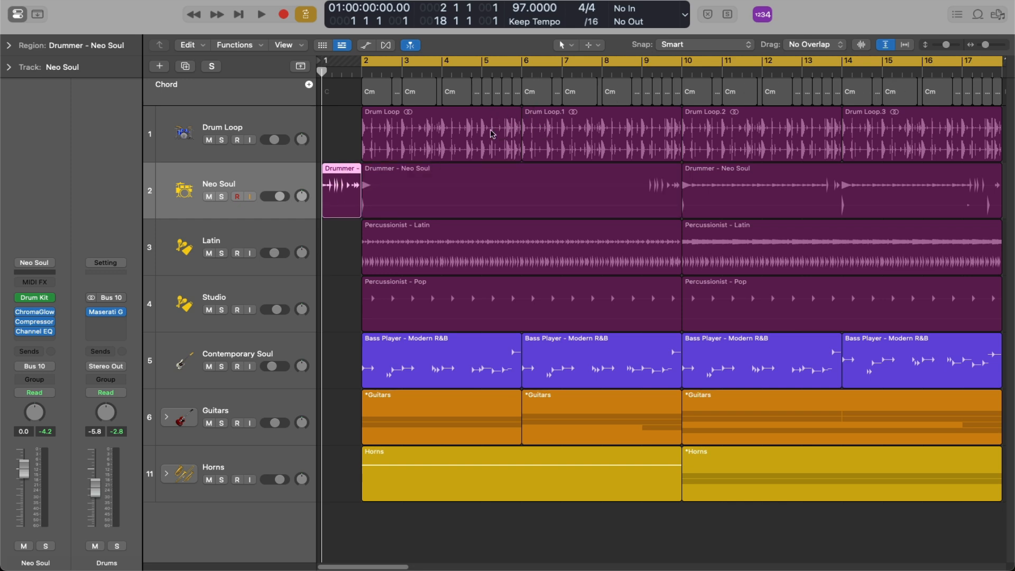
pyautogui.click(465, 199)
pyautogui.click(800, 198)
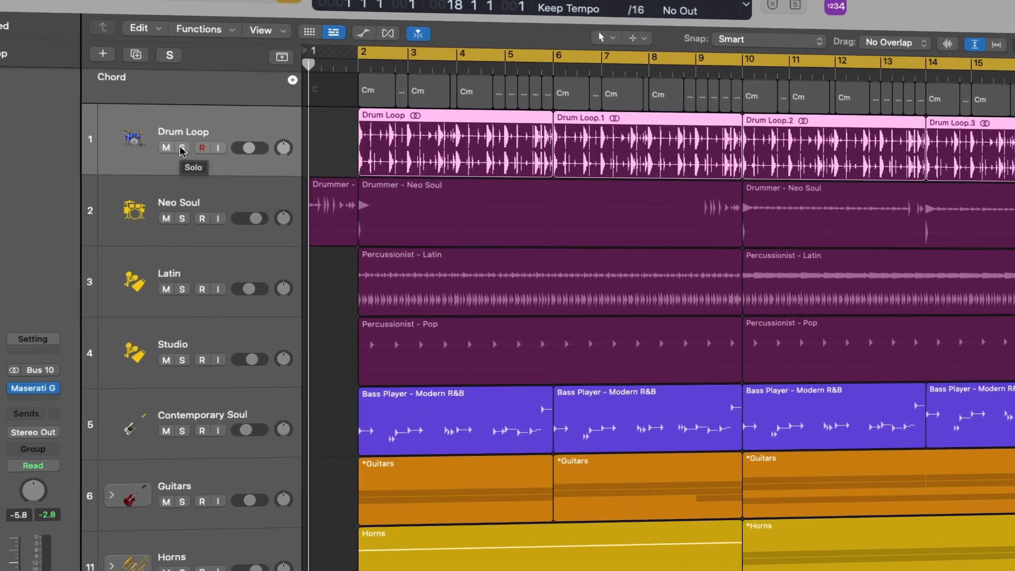
# - Solo the Drum Loop track and play it back, adding the Latin and Studio percussion tracks in turn
pyautogui.click(182, 149)
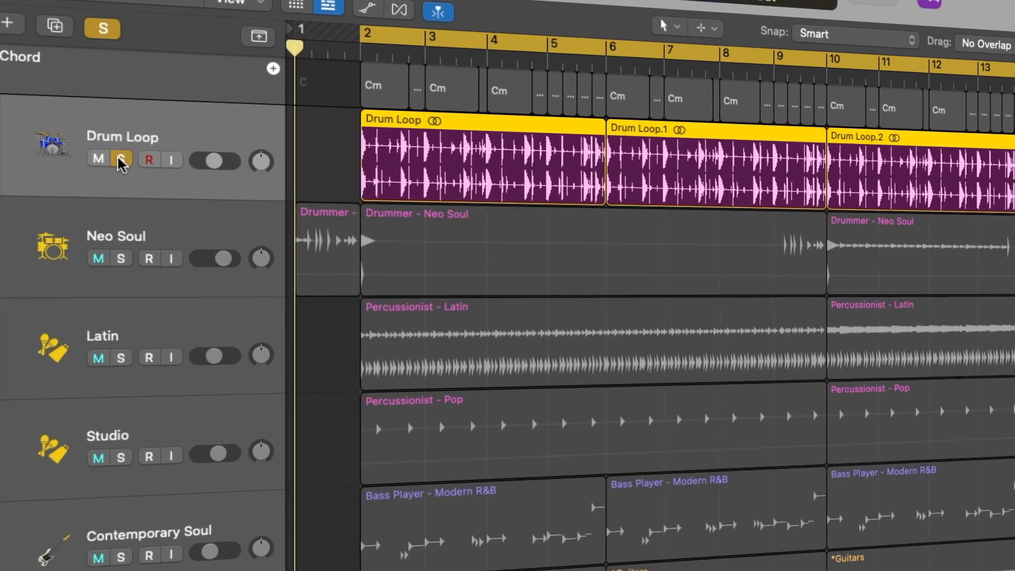
pyautogui.press('space')
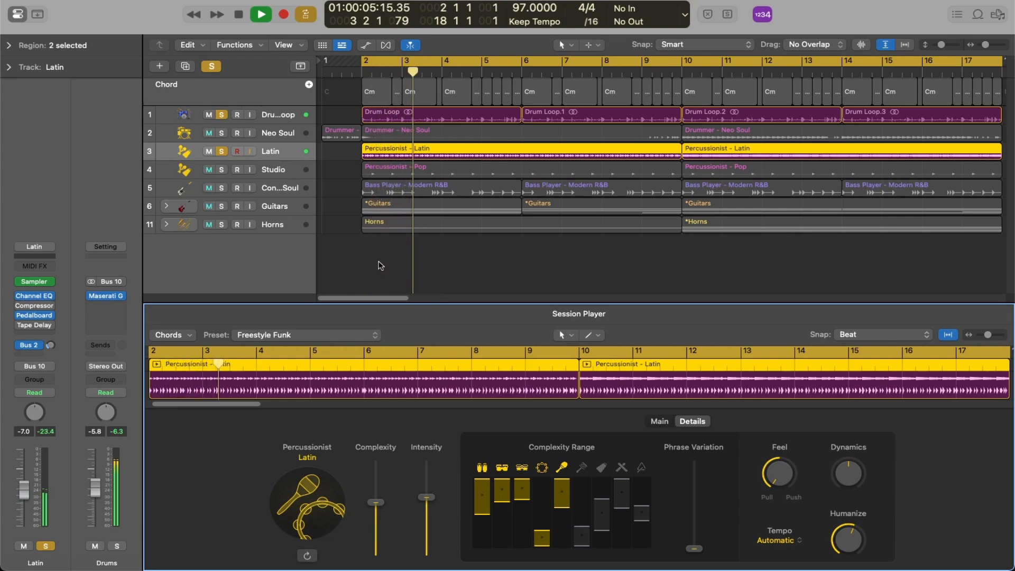
pyautogui.press('space')
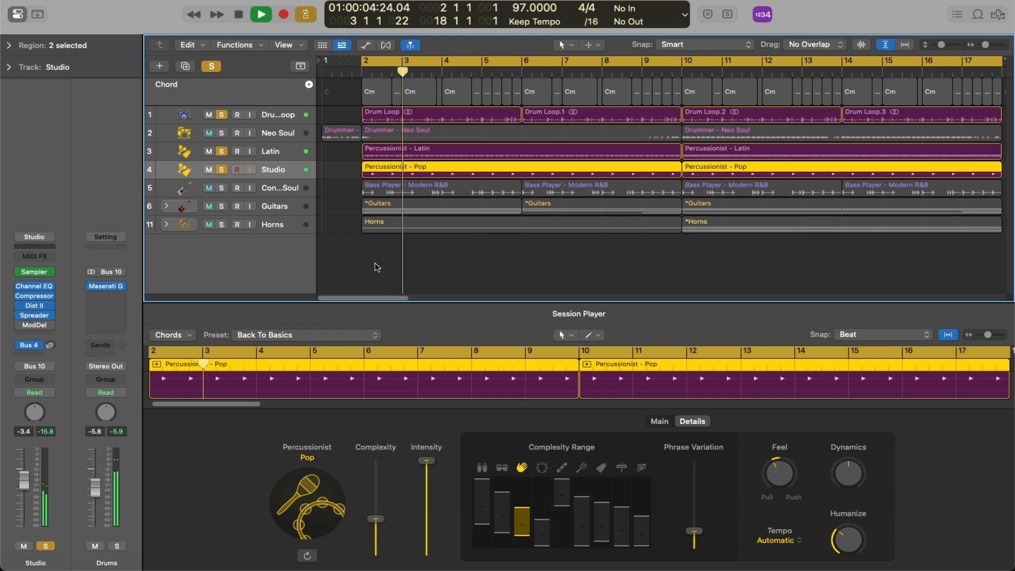
pyautogui.press('space')
# - Add the Contemporary Soul bass, Guitars and Horns tracks to the soloed tracks
pyautogui.click(224, 186)
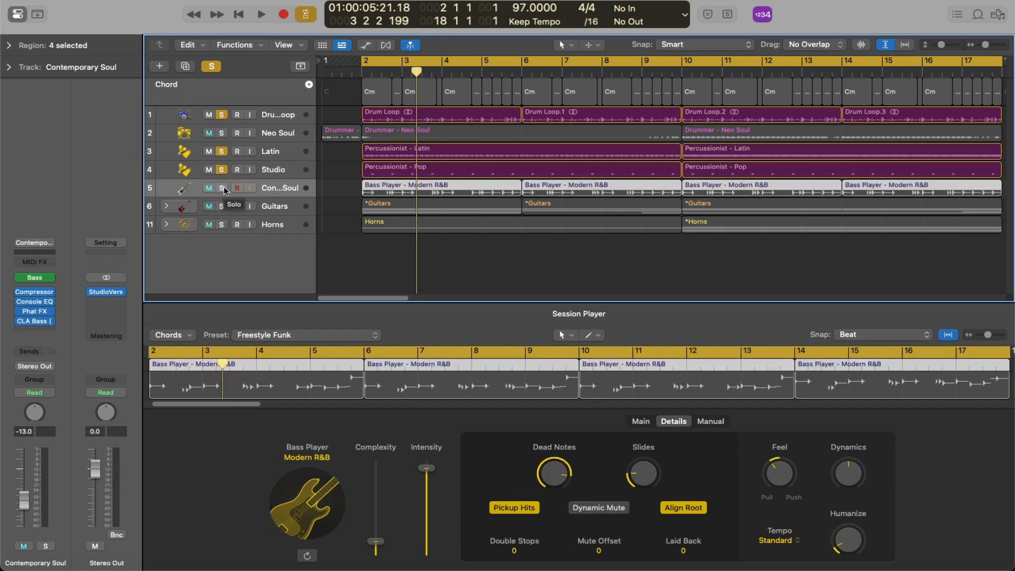
pyautogui.click(224, 186)
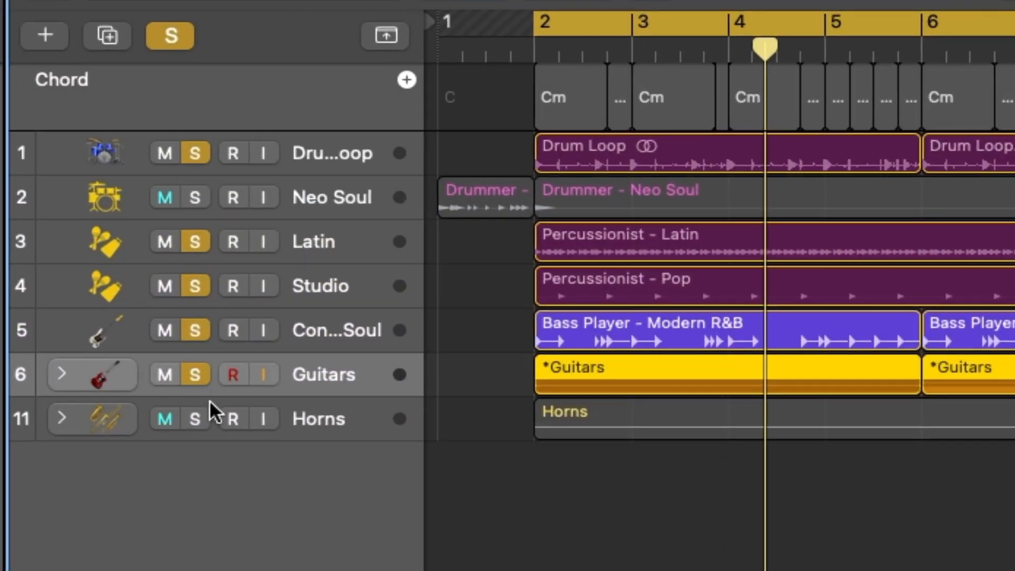
pyautogui.click(194, 420)
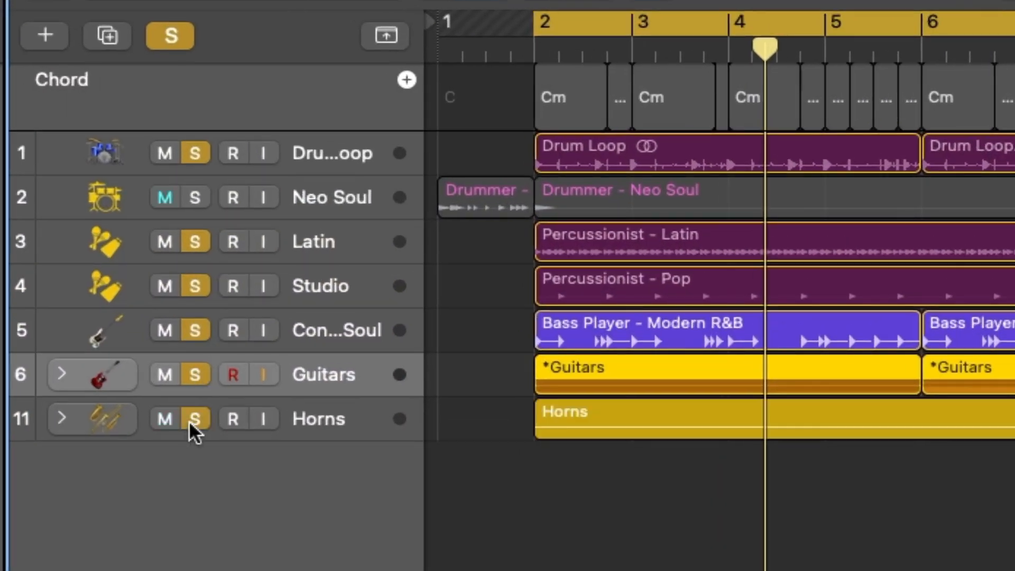
# - Clear all track solos and play back the full arrangement from bar 4
pyautogui.click(169, 36)
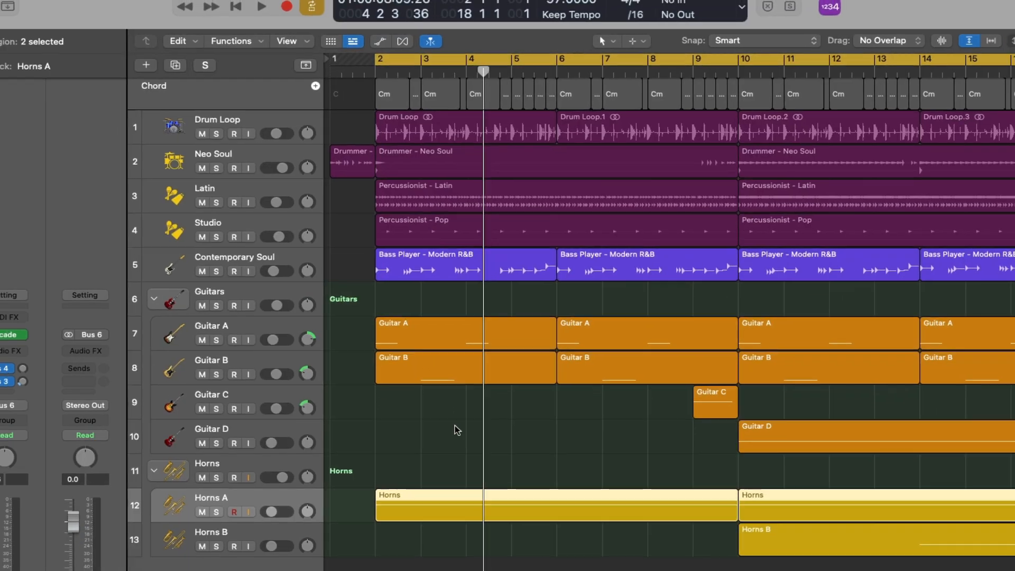
pyautogui.press('space')
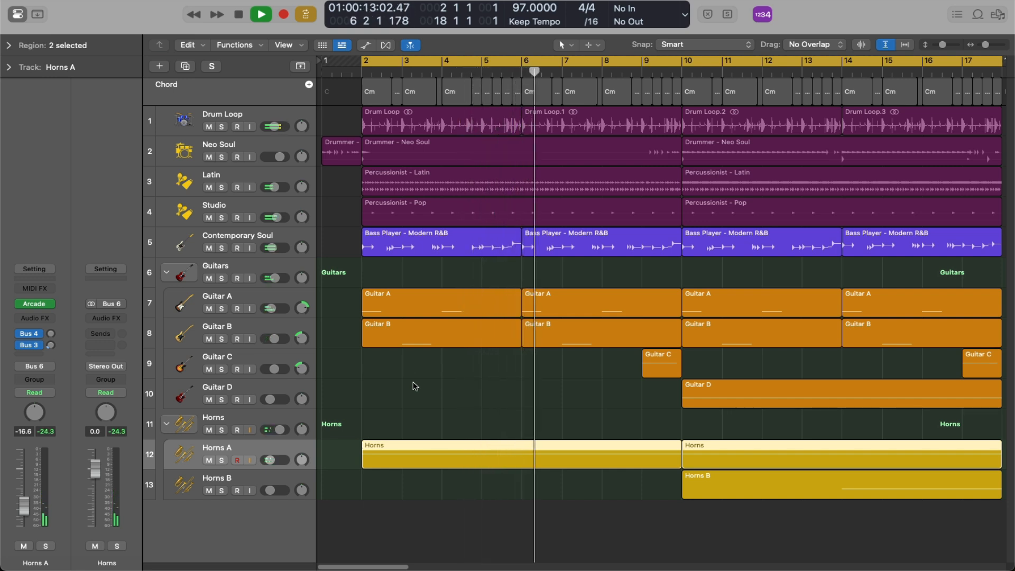
pyautogui.press('space')
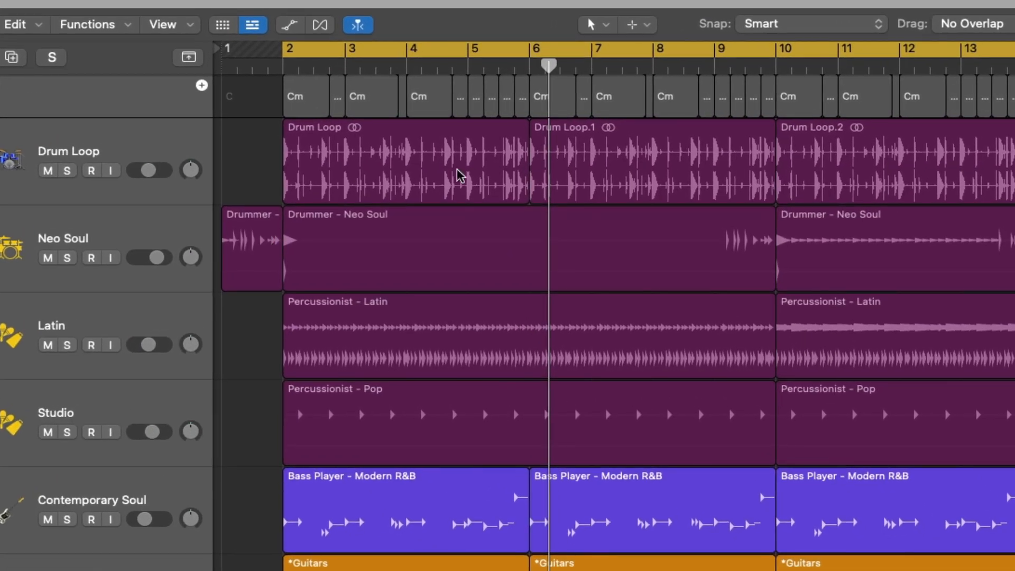
# - Select the first two Drum Loop regions in turn and the Neo Soul drummer region starting at bar 2
pyautogui.click(443, 175)
pyautogui.click(663, 156)
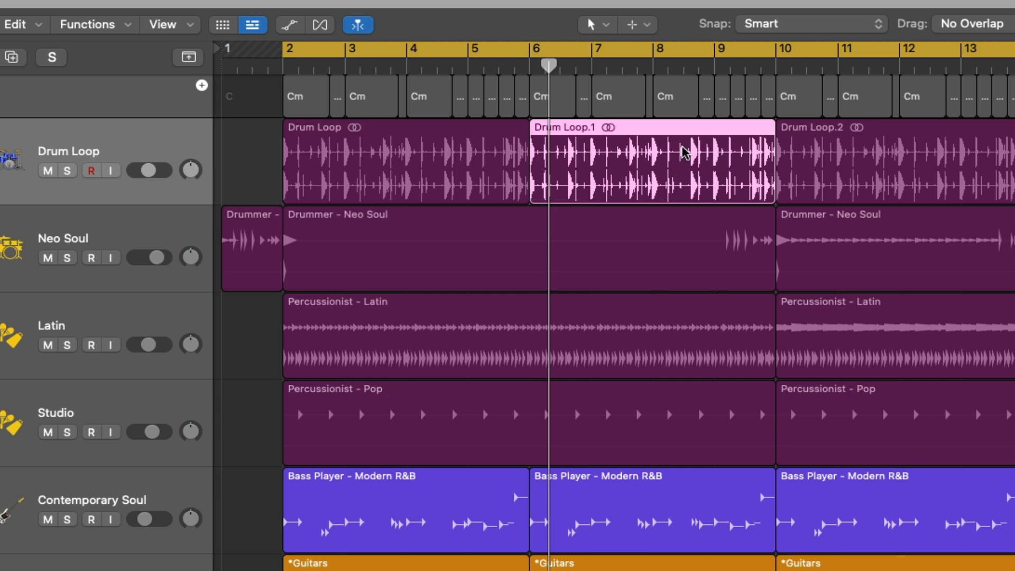
pyautogui.click(457, 237)
# - Open the new track settings for a Session Player Drummer and choose the Neo Soul drummer style
pyautogui.press('alt+super+n')
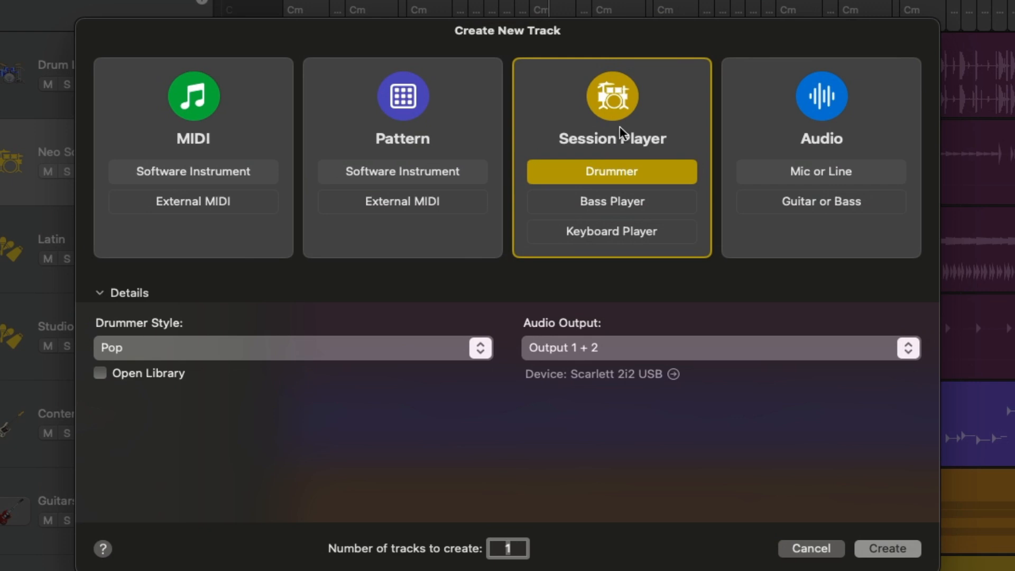
pyautogui.click(286, 347)
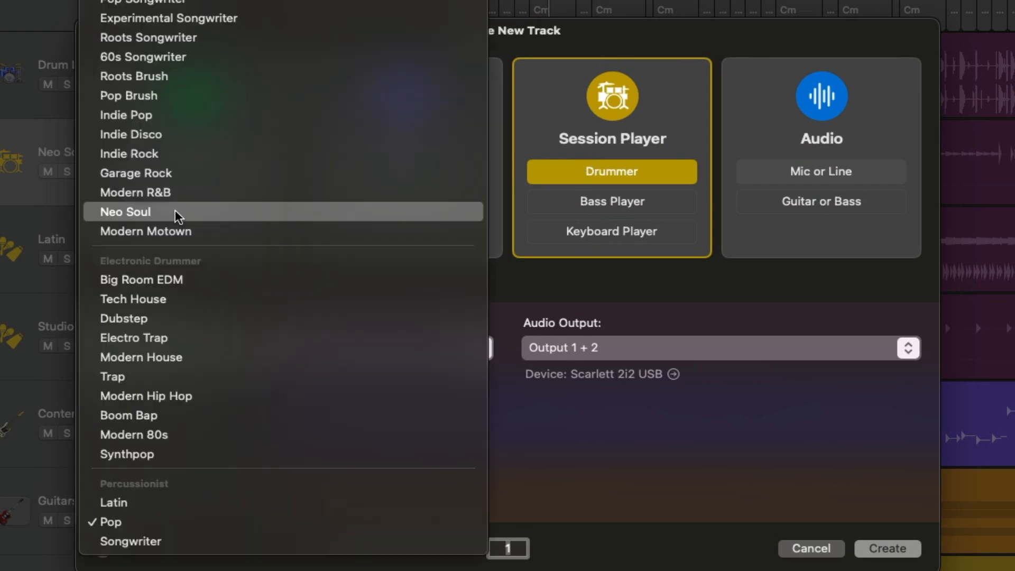
pyautogui.click(176, 210)
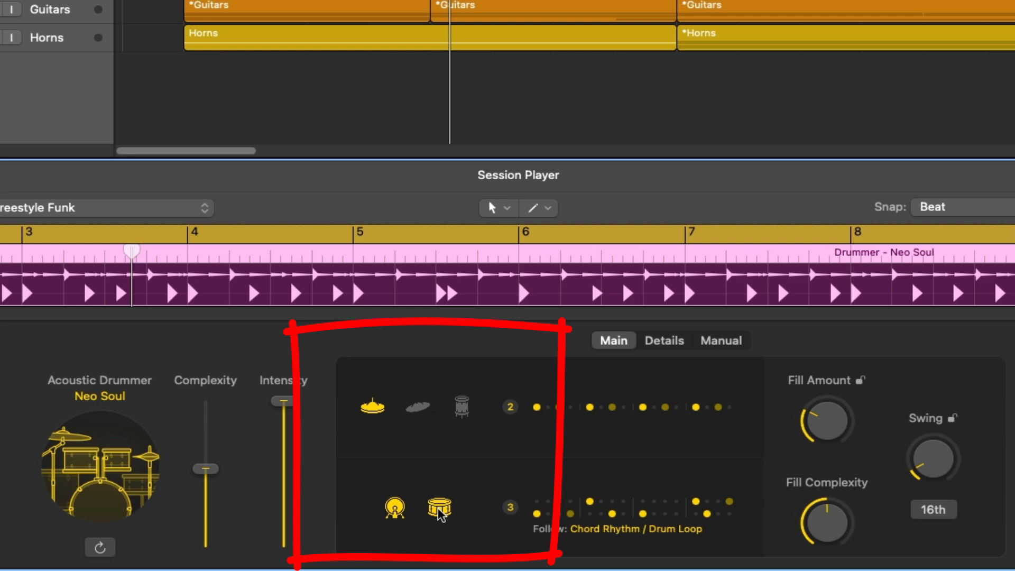
# - Turn off the kick, snare and hi-hat in the Neo Soul drummer region starting at bar 2
pyautogui.click(394, 507)
pyautogui.click(440, 508)
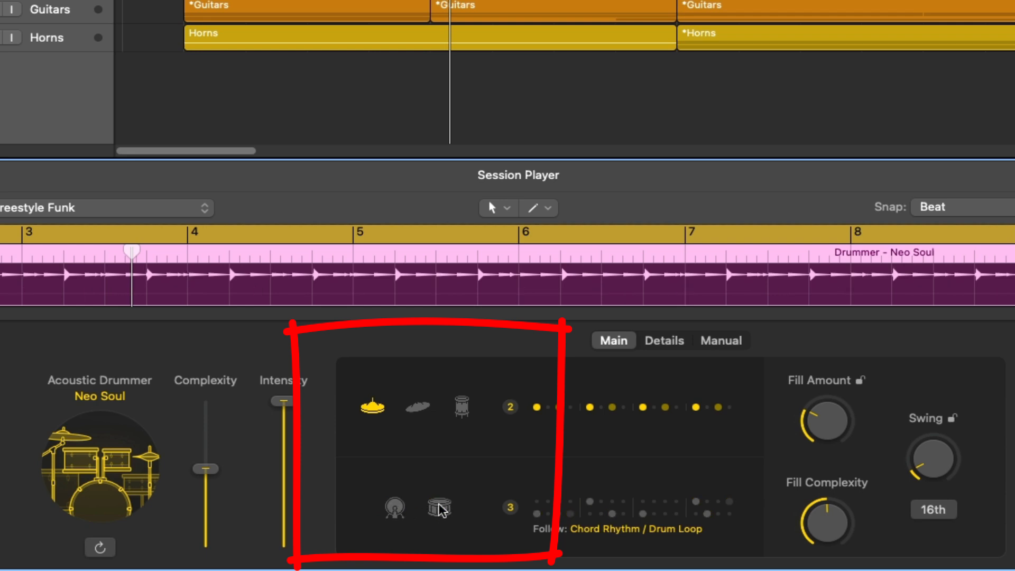
pyautogui.click(375, 406)
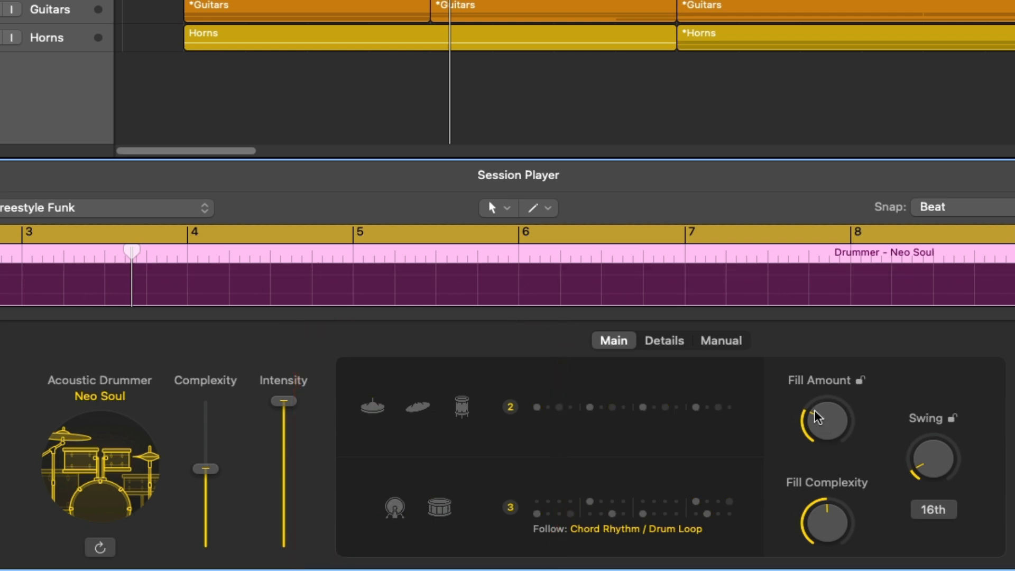
# - Review the Neo Soul region's fill and swing settings, its follow-rhythm options and its detail settings
pyautogui.moveTo(817, 419)
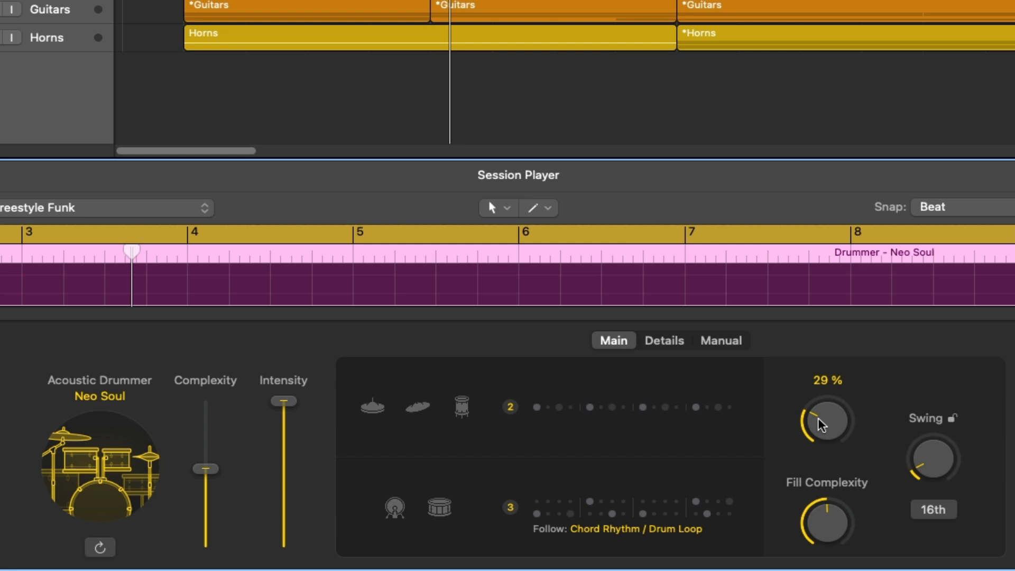
pyautogui.moveTo(821, 524)
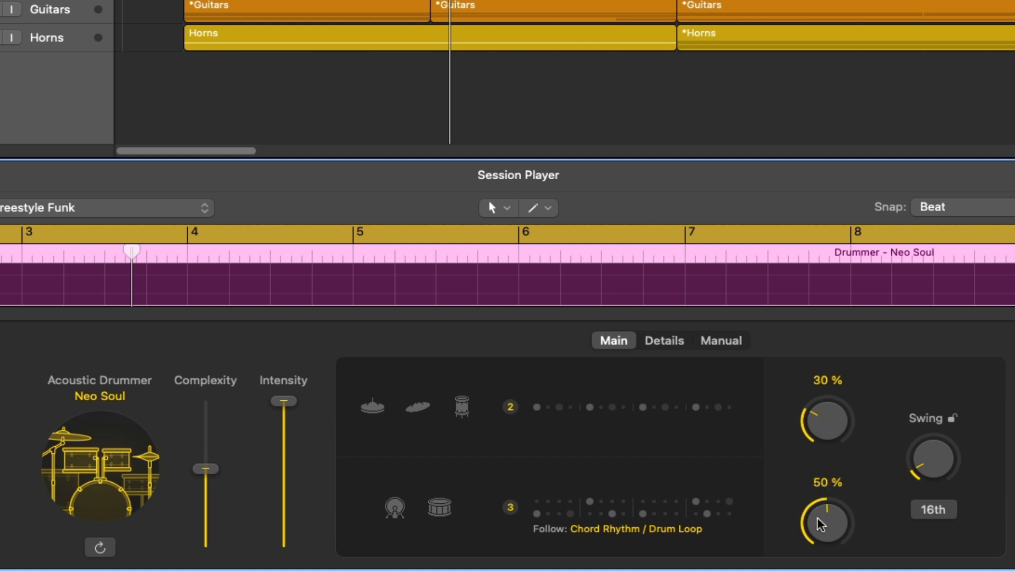
pyautogui.click(632, 530)
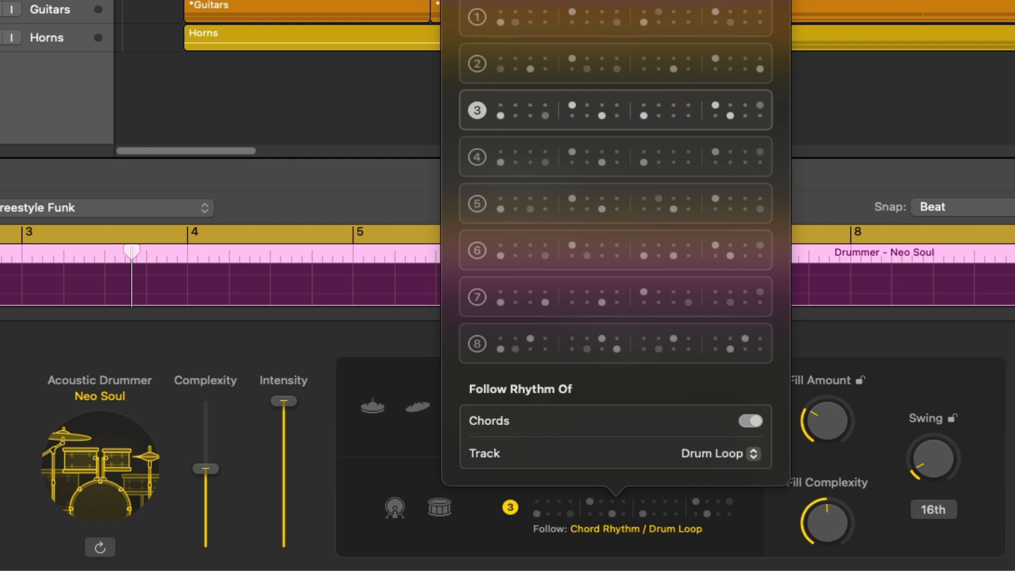
pyautogui.click(934, 464)
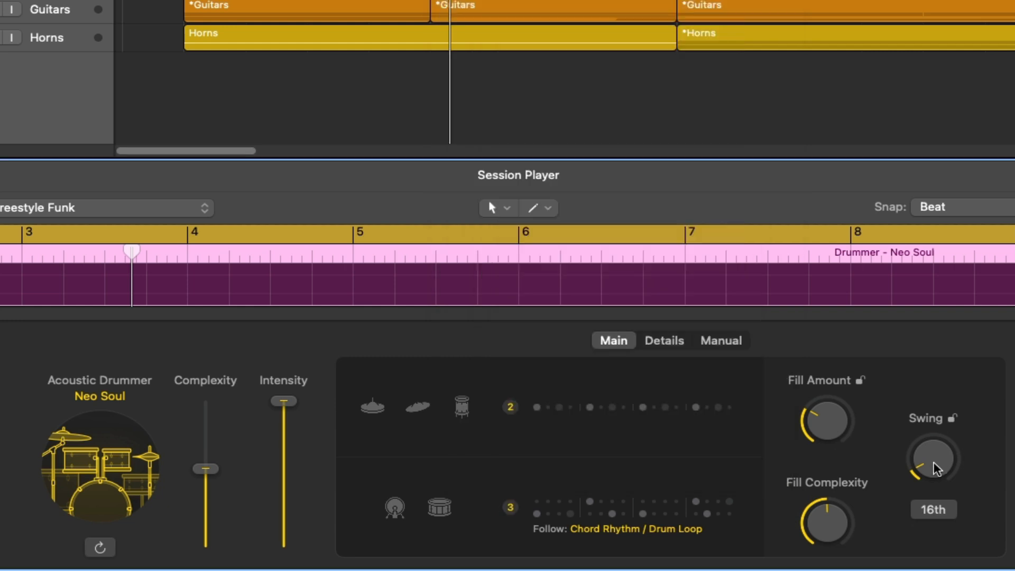
pyautogui.moveTo(928, 464)
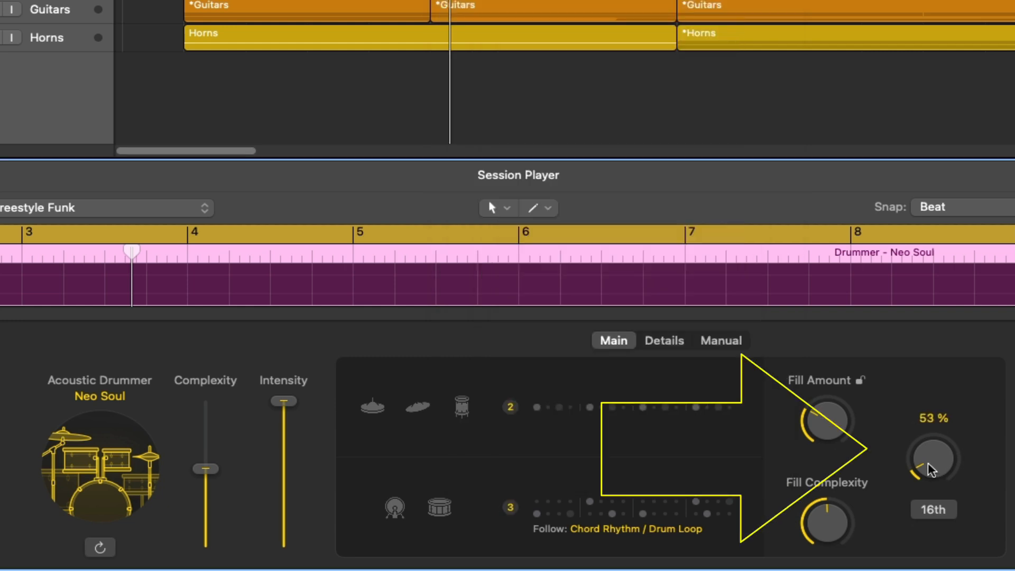
pyautogui.click(667, 348)
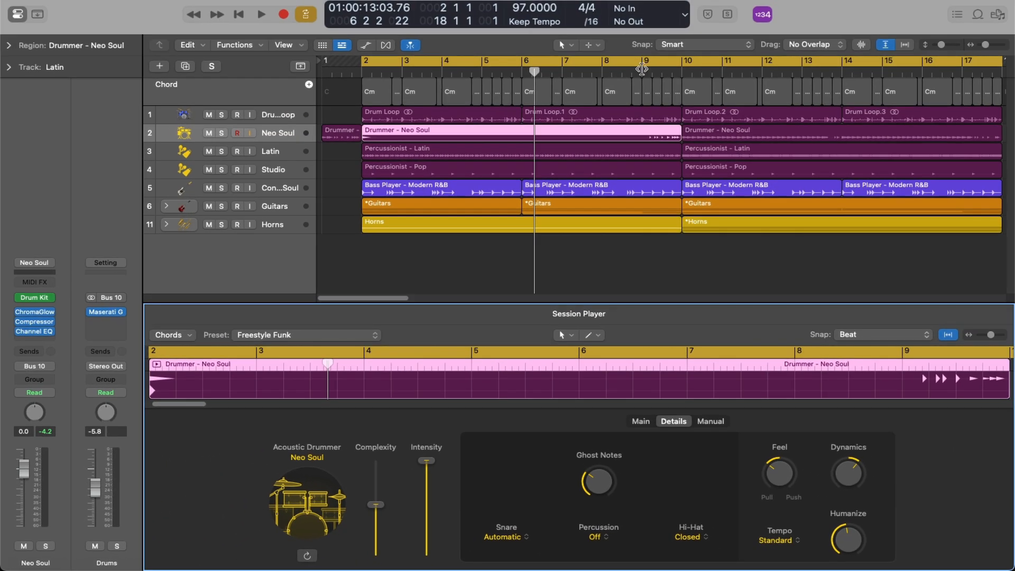
# - Play back the soloed drums, percussion and bass from bar 9 into bar 11
pyautogui.click(642, 69)
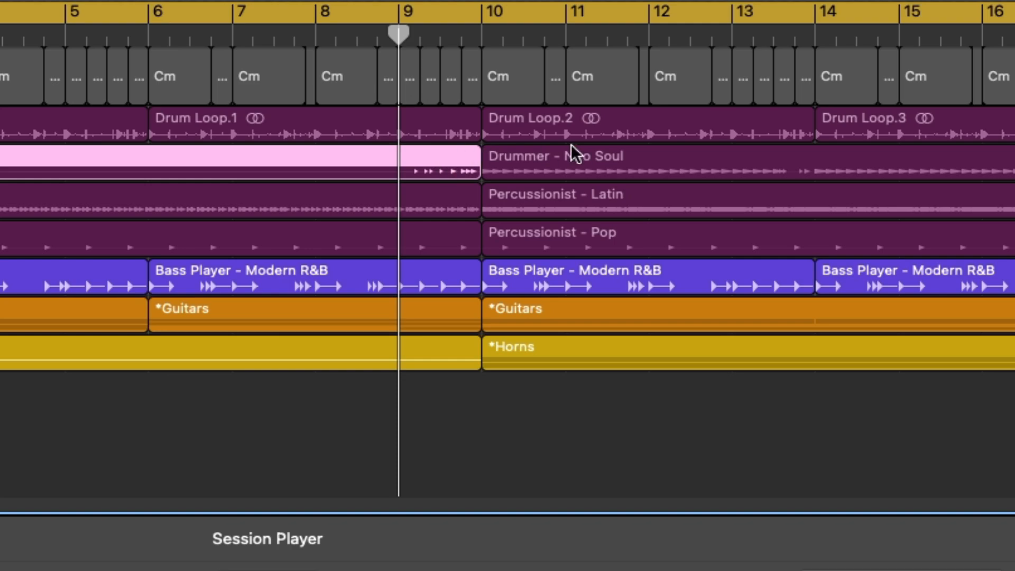
pyautogui.click(390, 1)
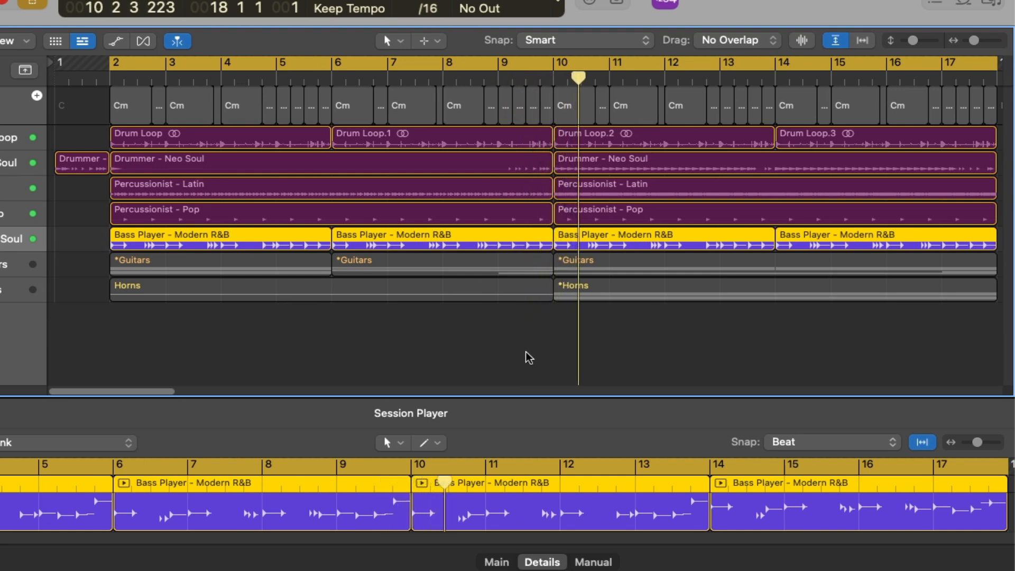
pyautogui.press('space')
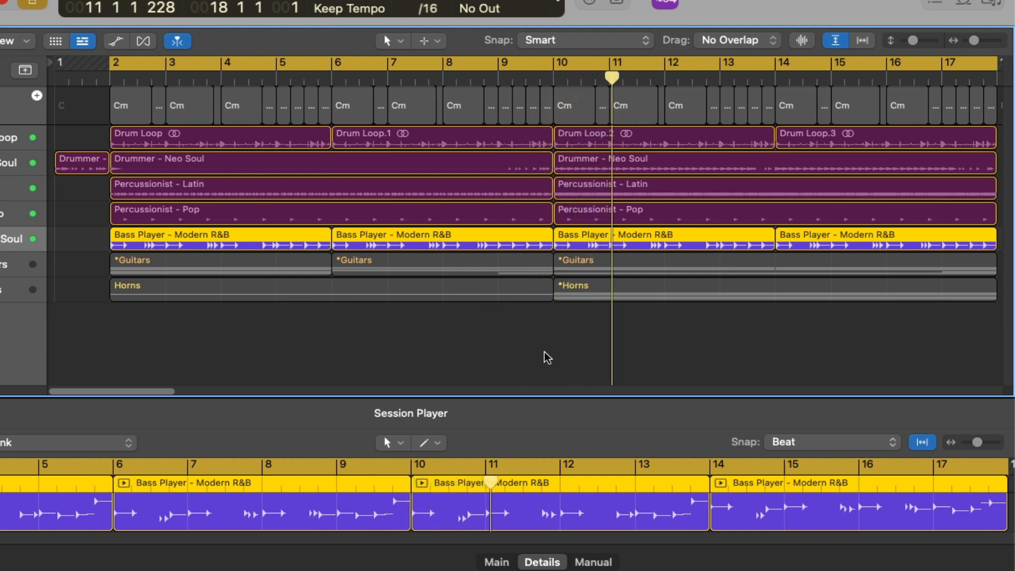
# - Raise the Fill Amount of the Neo Soul region starting at bar 10 and check its follow-rhythm setting
pyautogui.click(660, 158)
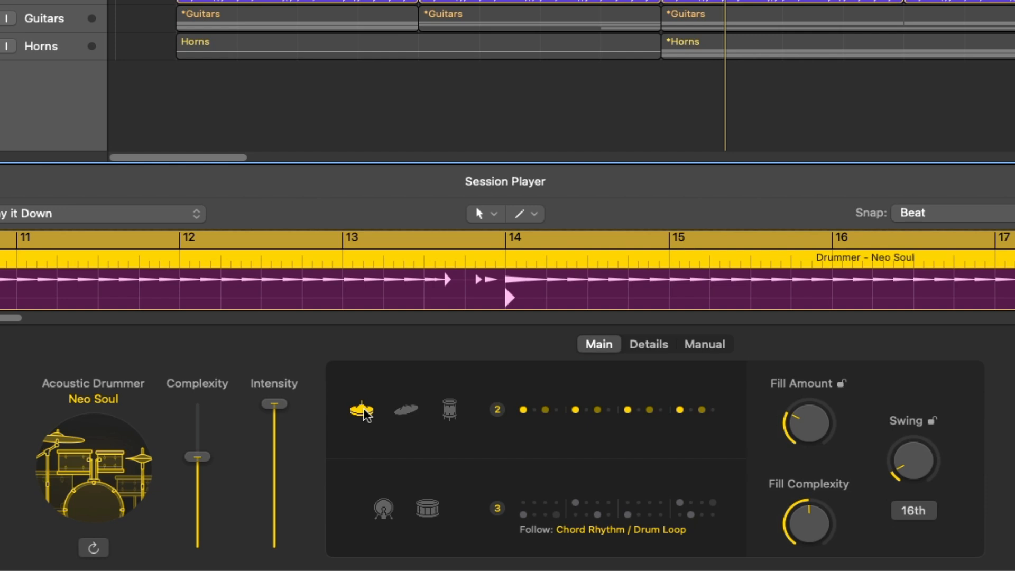
pyautogui.moveTo(808, 420); pyautogui.dragTo(823, 394)
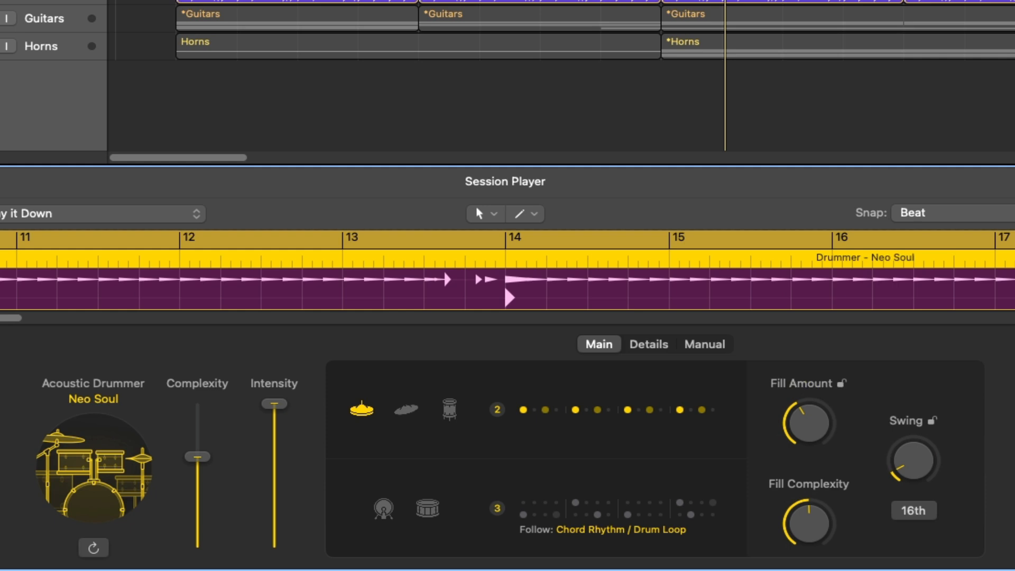
pyautogui.click(626, 531)
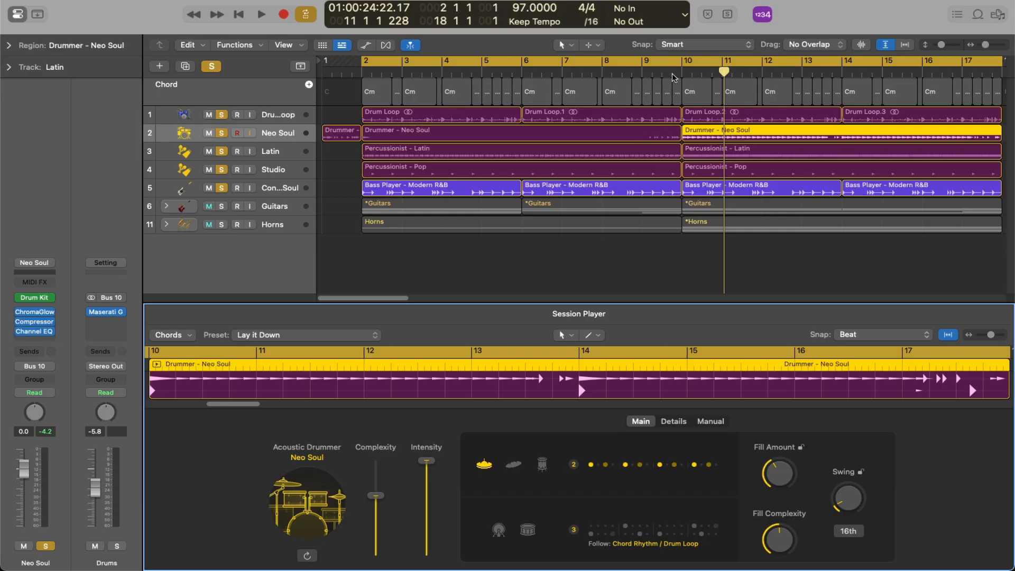
# - Play back the soloed tracks from bar 8
pyautogui.click(606, 71)
pyautogui.press('space')
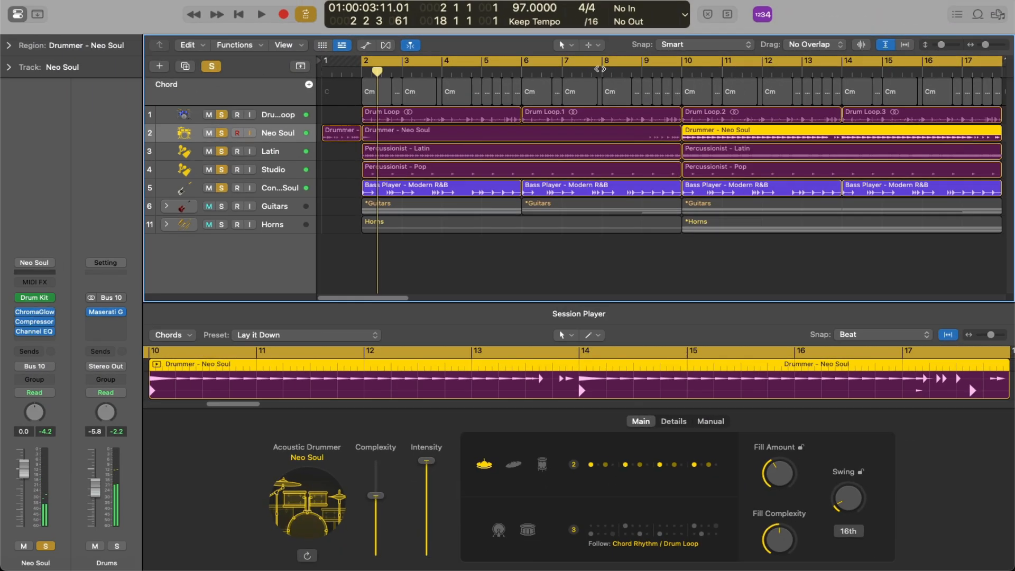
# - Compare the settings of the two Latin percussionist regions and play back the second one
pyautogui.click(645, 155)
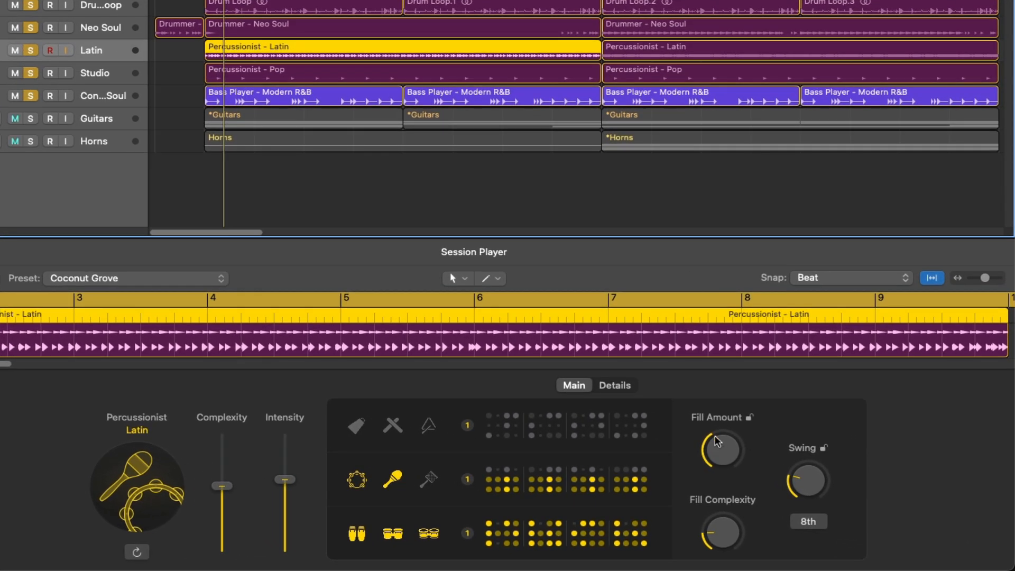
pyautogui.click(654, 46)
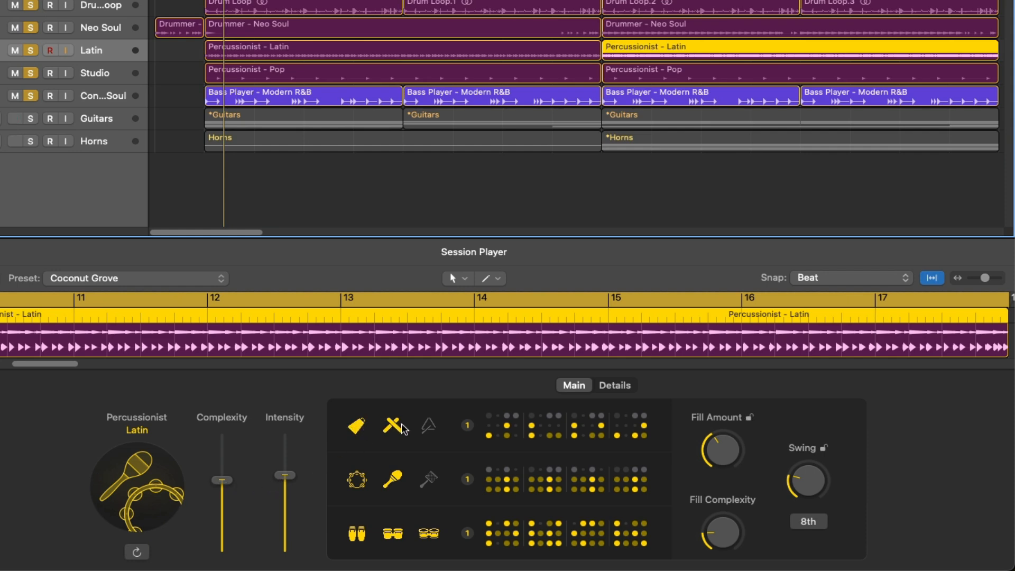
pyautogui.press('space')
# - Raise the Fill Amount of the Latin percussionist region starting at bar 10 and set its Fill Complexity to 25%
pyautogui.moveTo(725, 450)
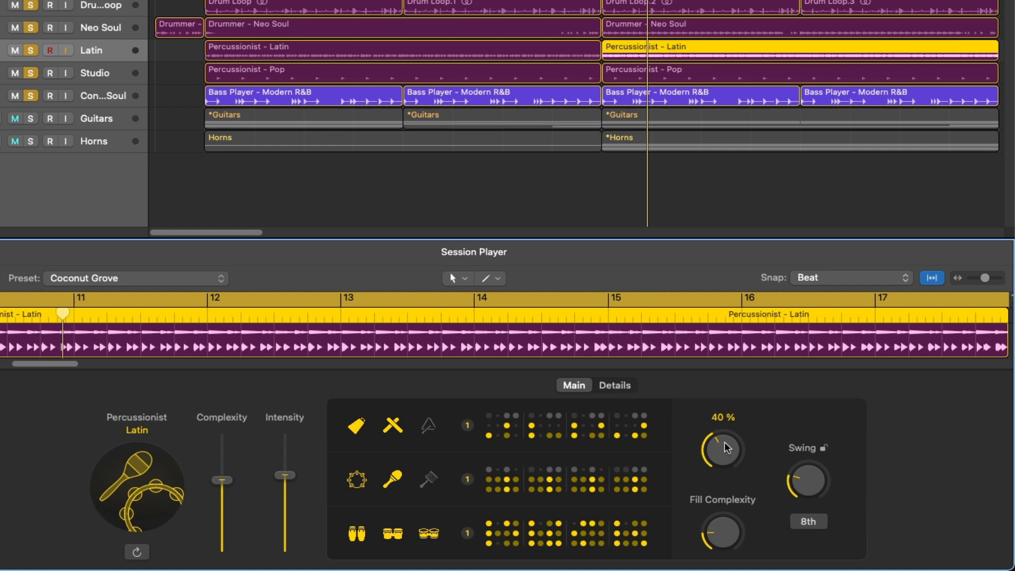
pyautogui.moveTo(725, 448); pyautogui.dragTo(733, 431)
pyautogui.moveTo(717, 525); pyautogui.dragTo(719, 518)
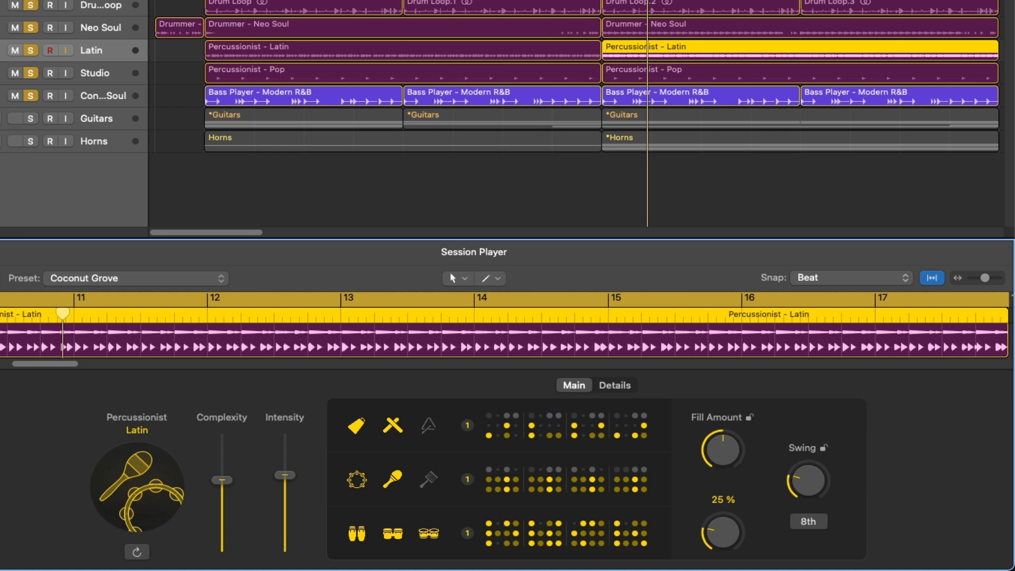
# - Check the Pop percussionist region's settings and compare the Details settings of both Latin percussionist regions, including Feel
pyautogui.click(289, 71)
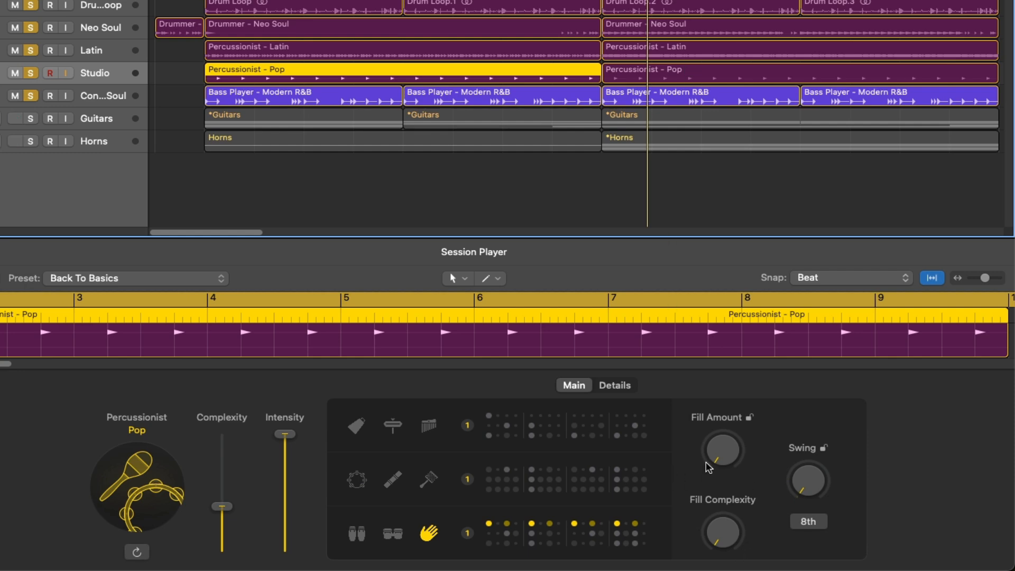
pyautogui.click(621, 385)
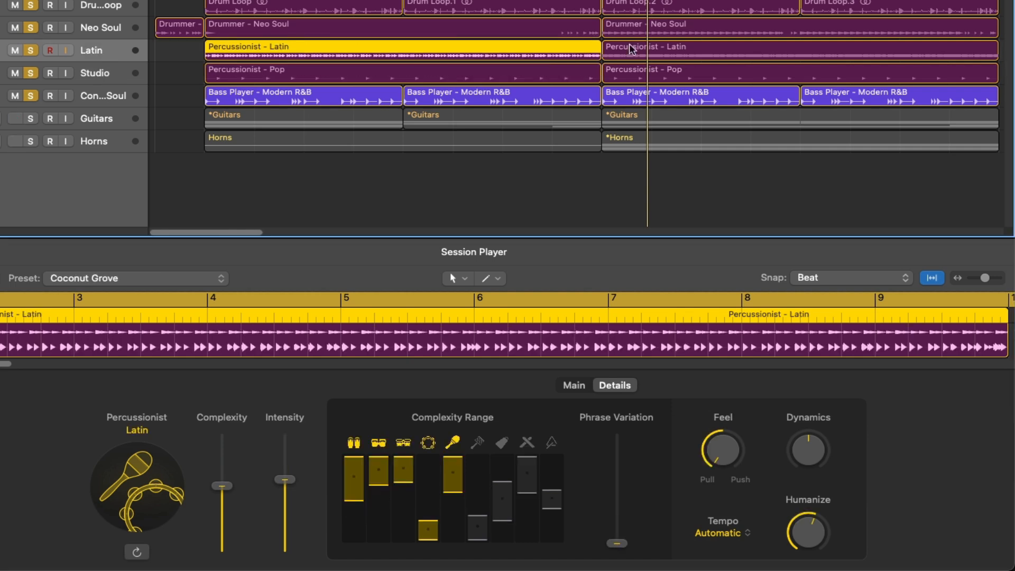
pyautogui.click(640, 50)
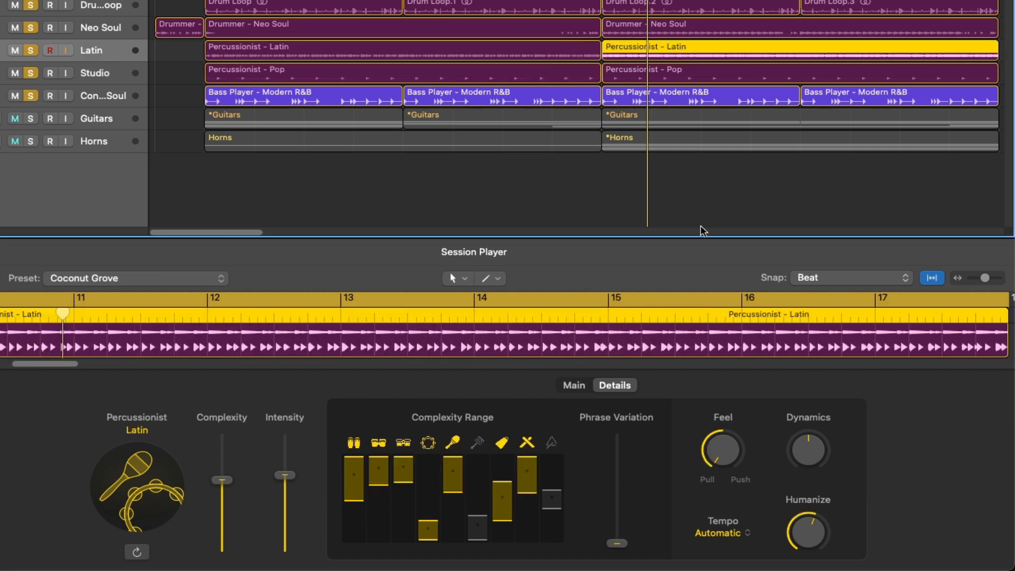
pyautogui.moveTo(722, 439)
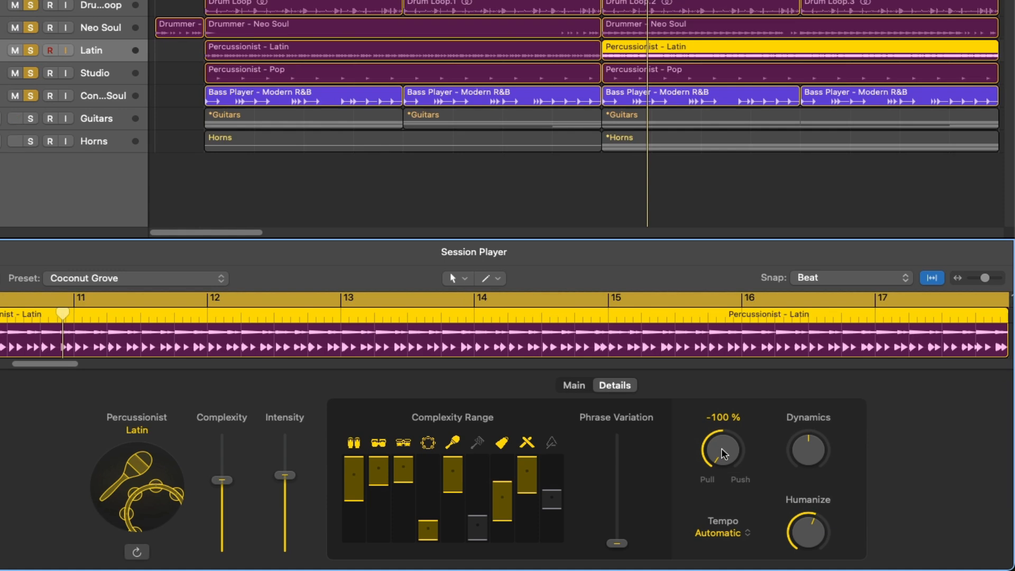
# - Play back the Neo Soul drummer region at bar 1 and add a one-bar Neo Soul region at bar 18
pyautogui.click(177, 29)
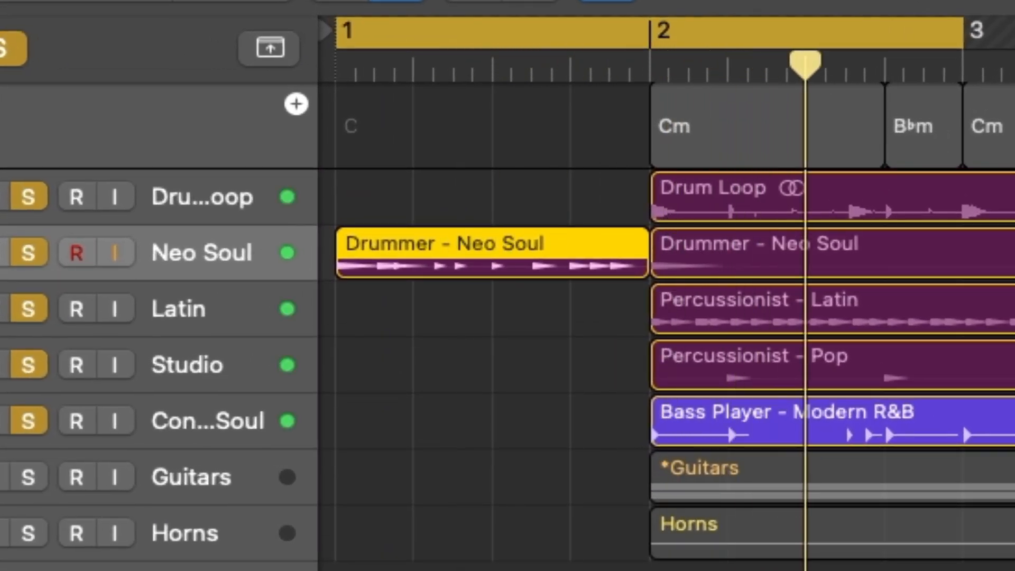
pyautogui.press('space')
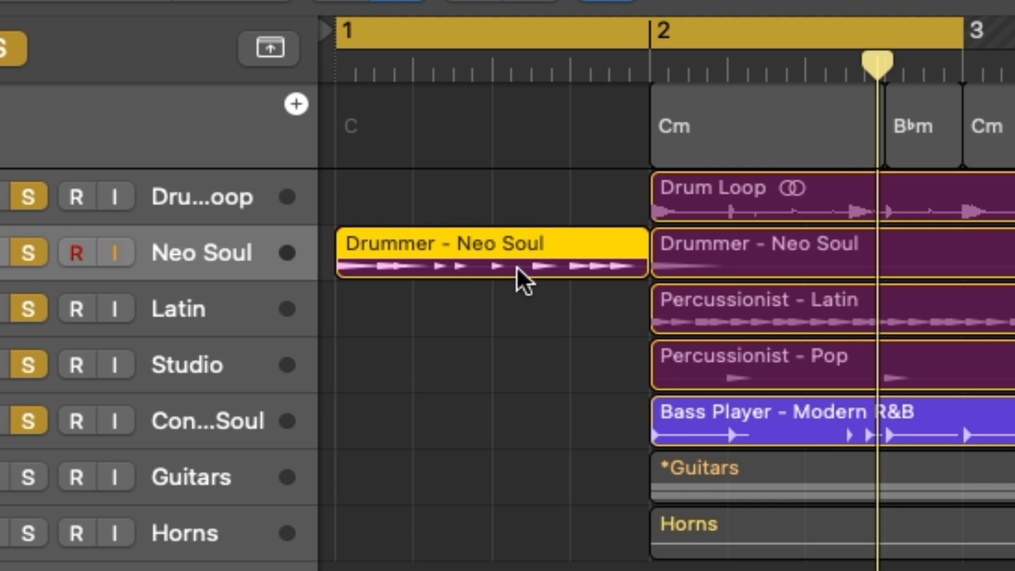
pyautogui.press('super+Left')
pyautogui.press('super+Left')
pyautogui.press('super+Left')
pyautogui.press('super+Left')
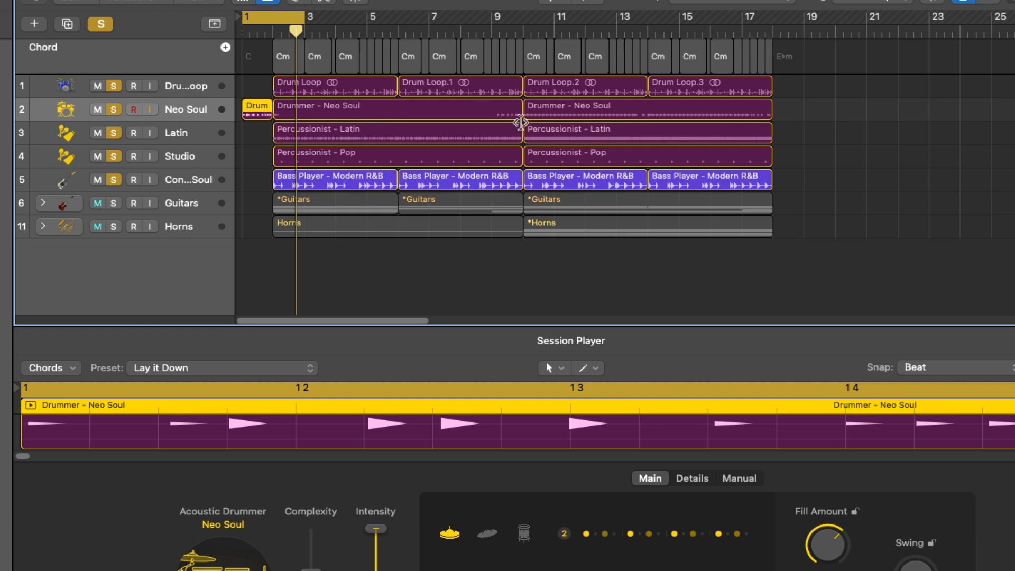
pyautogui.click(773, 28)
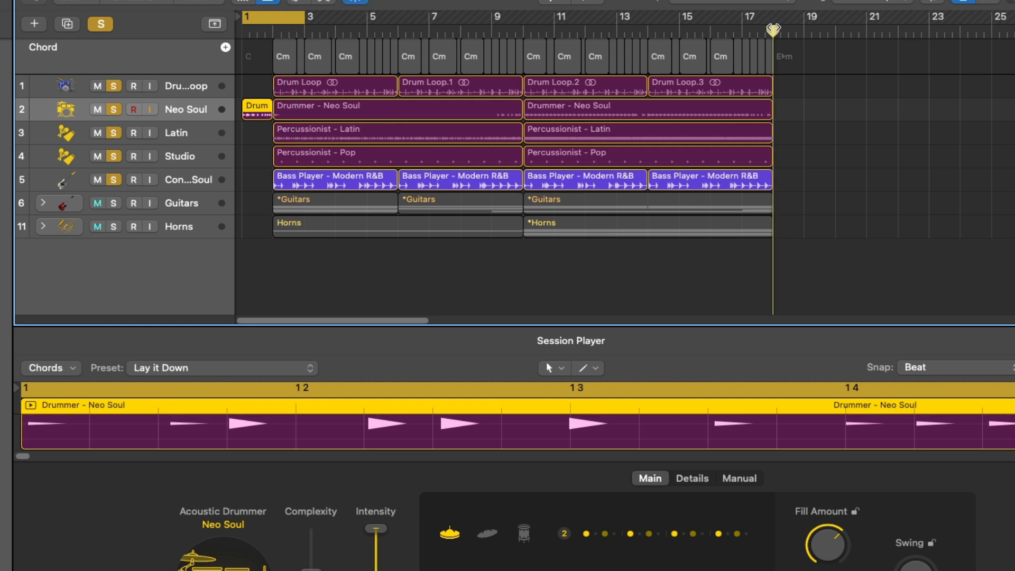
pyautogui.click(782, 109)
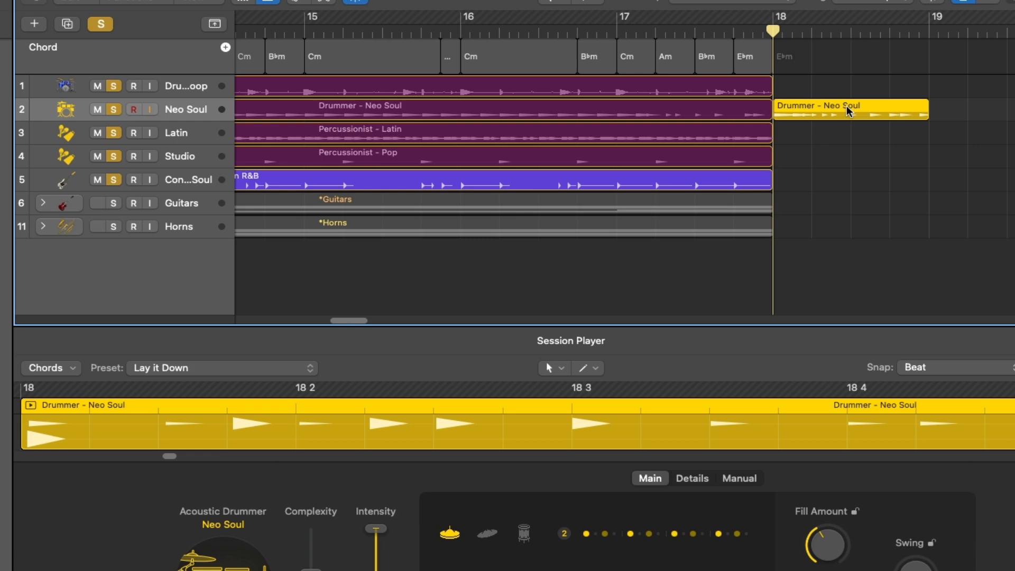
# - Switch the kick and snare on and back off in the Neo Soul region at bar 18
pyautogui.moveTo(935, 115)
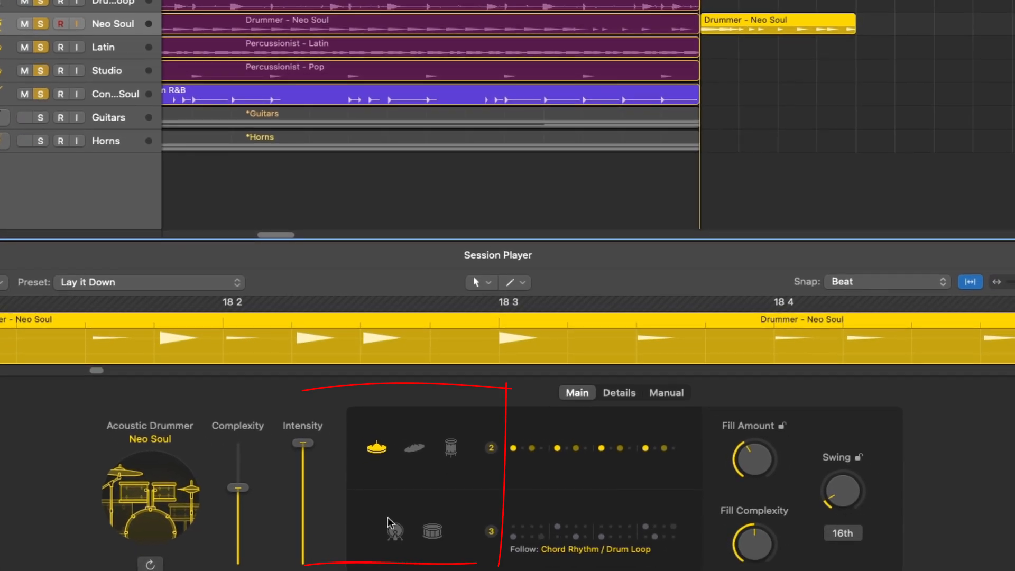
pyautogui.click(395, 531)
pyautogui.click(420, 532)
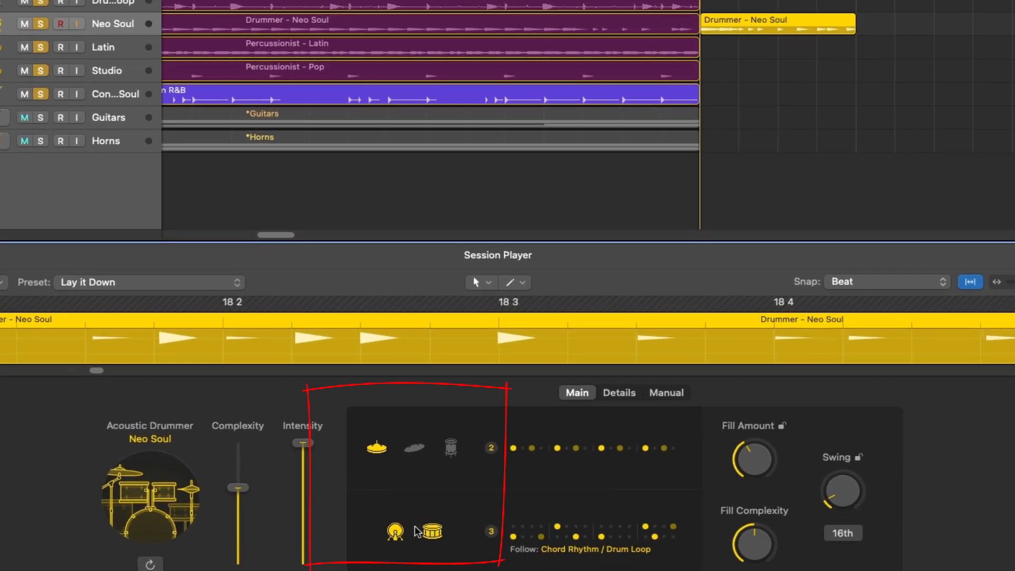
pyautogui.click(397, 532)
pyautogui.click(421, 531)
pyautogui.click(378, 448)
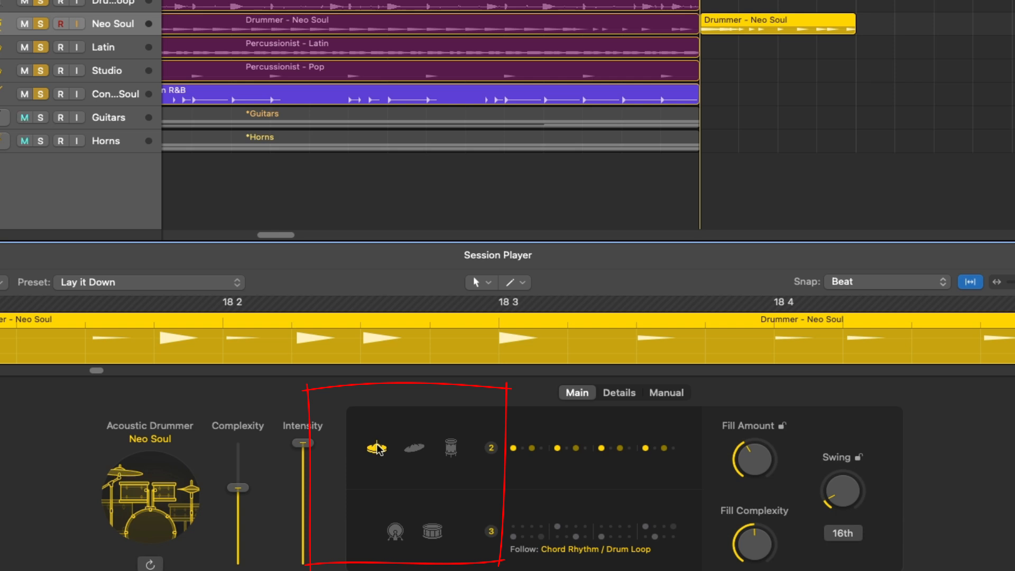
# - Set the Fill Amount of the Neo Soul region at bar 18 to 100% and play it back
pyautogui.moveTo(760, 472)
pyautogui.mouseDown()
pyautogui.moveTo(748, 470)
pyautogui.moveTo(761, 452)
pyautogui.mouseUp()
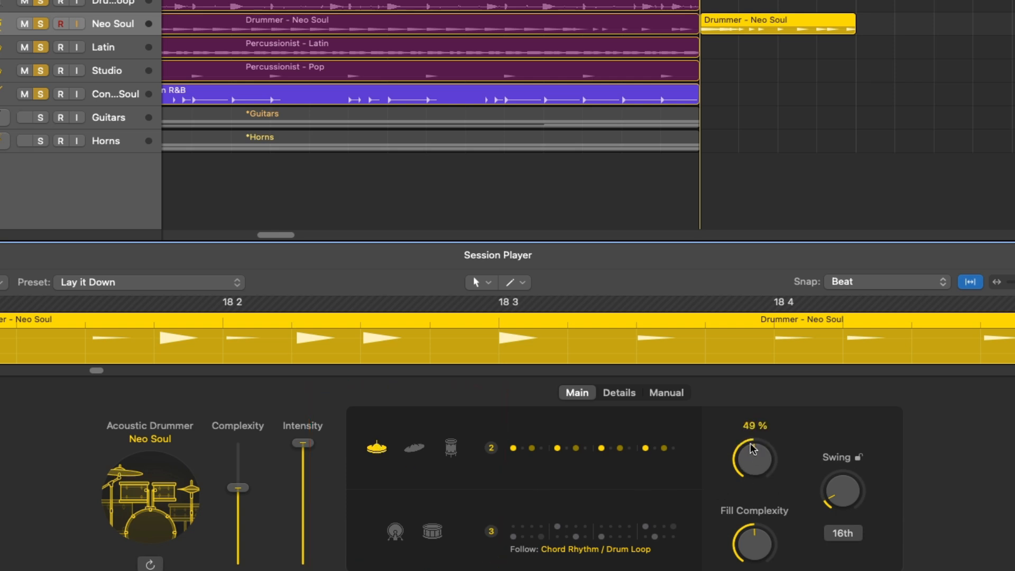
pyautogui.moveTo(760, 453); pyautogui.dragTo(765, 312)
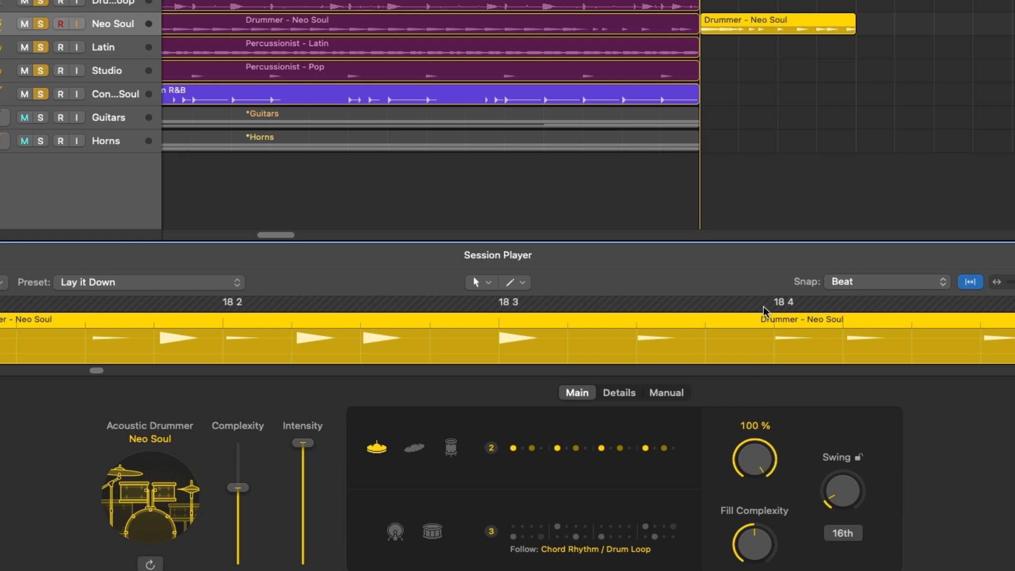
pyautogui.press('space')
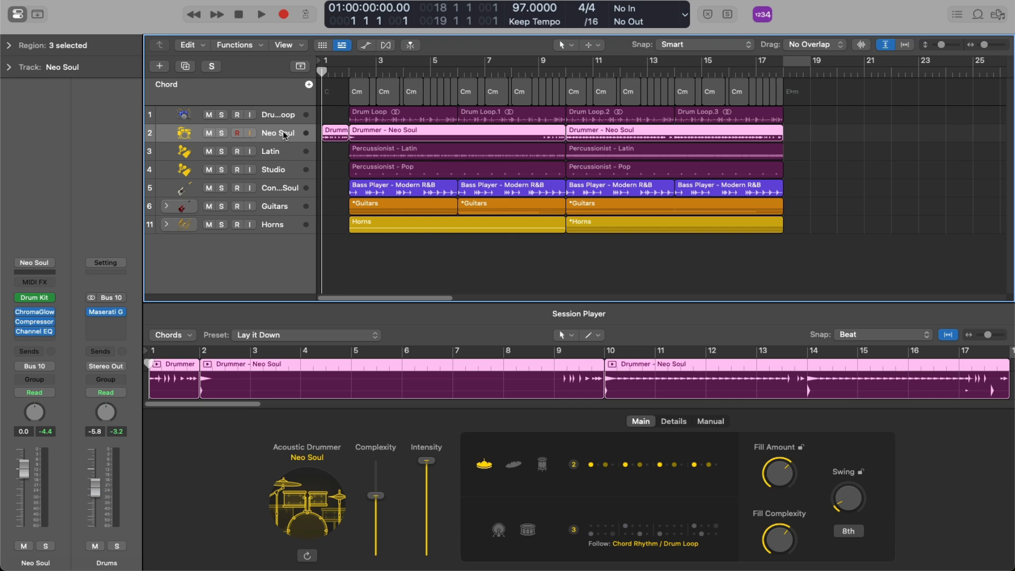
# - Play back the full arrangement, and in the Smash project play the Funk Rock drummer region from its start
pyautogui.press('space')
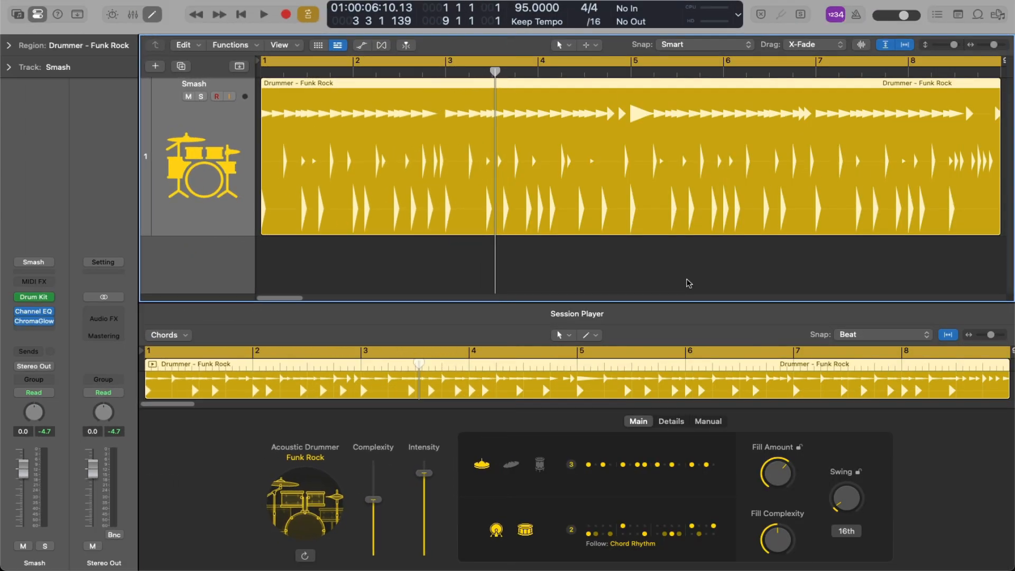
pyautogui.press('Return')
pyautogui.press('space')
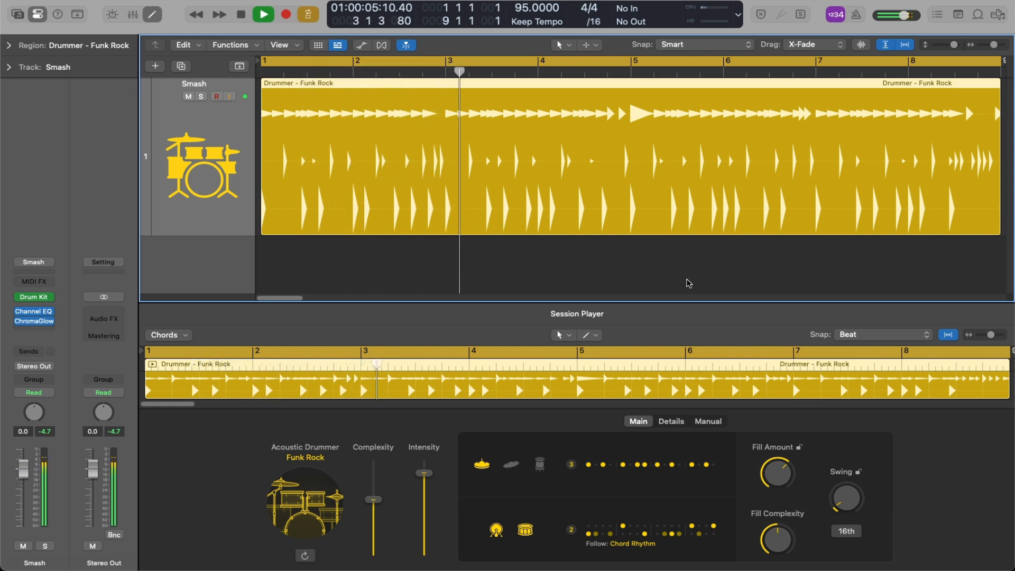
pyautogui.press('space')
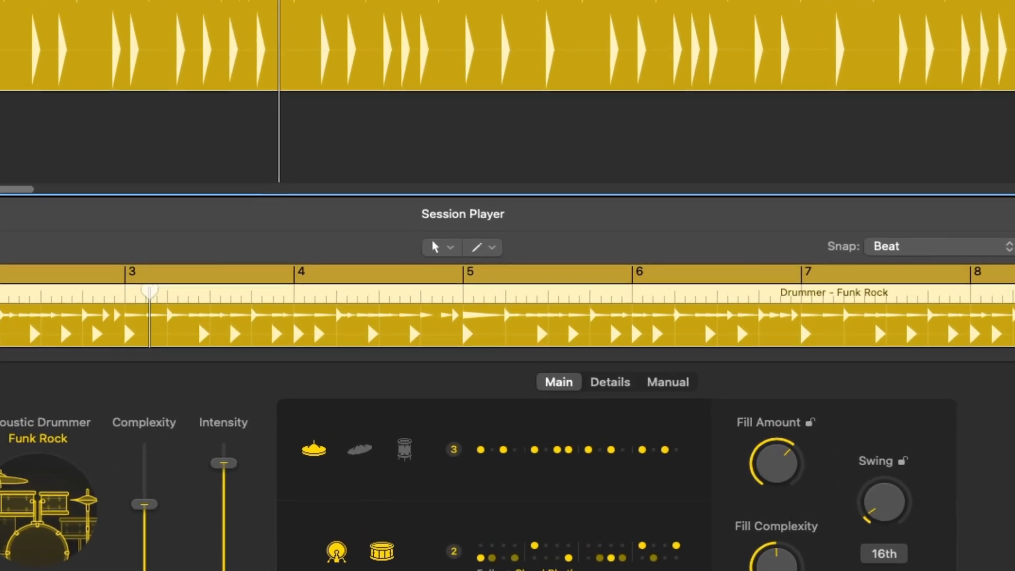
# - Convert the Funk Rock drummer region to a MIDI region and enlarge the Piano Roll editor
pyautogui.rightClick(397, 49)
pyautogui.moveTo(465, 306)
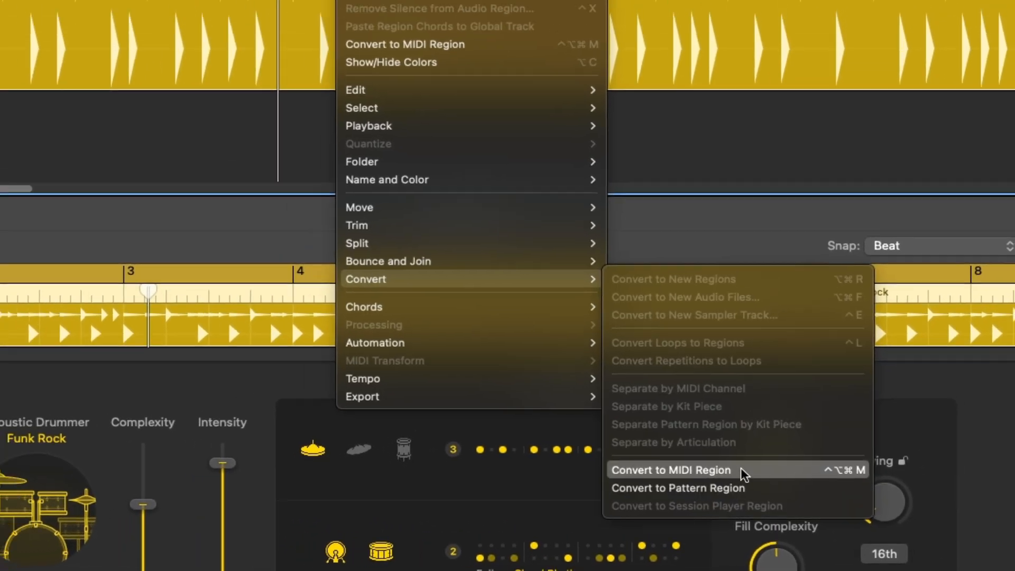
pyautogui.click(740, 469)
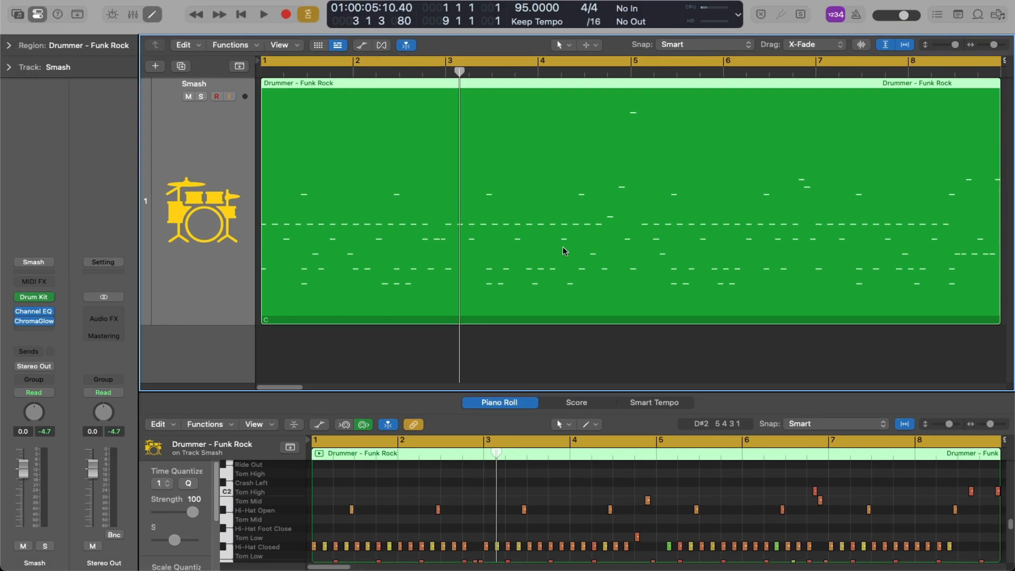
pyautogui.moveTo(489, 393); pyautogui.dragTo(490, 257)
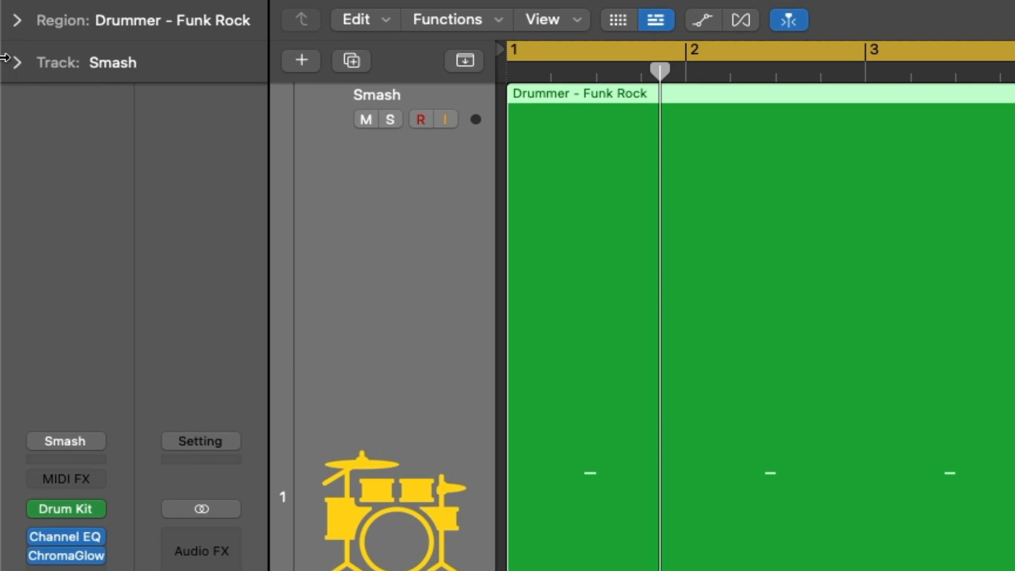
# - Set the Smash track's Staff Style to #Drums
pyautogui.click(17, 62)
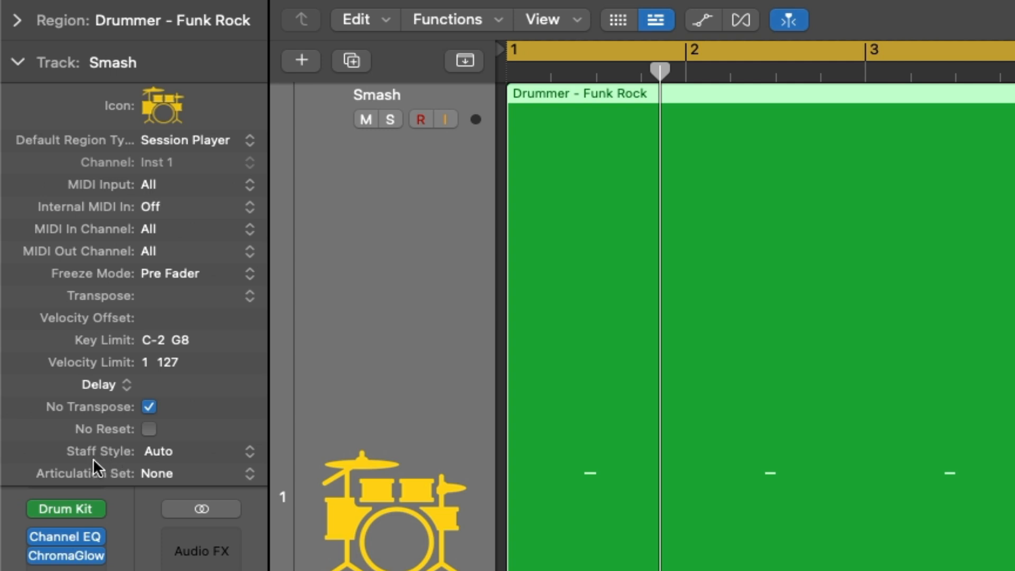
pyautogui.click(190, 451)
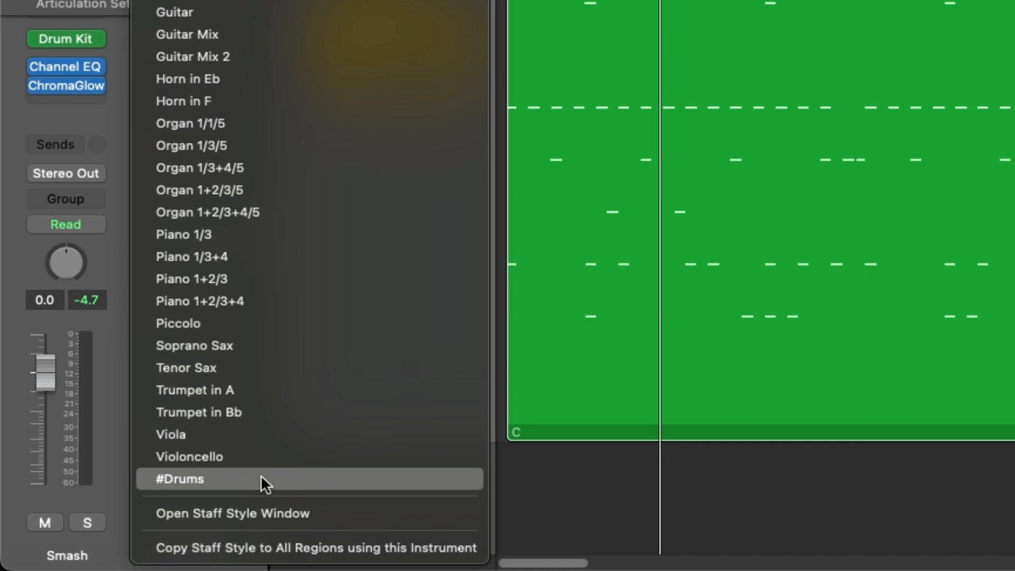
pyautogui.click(261, 479)
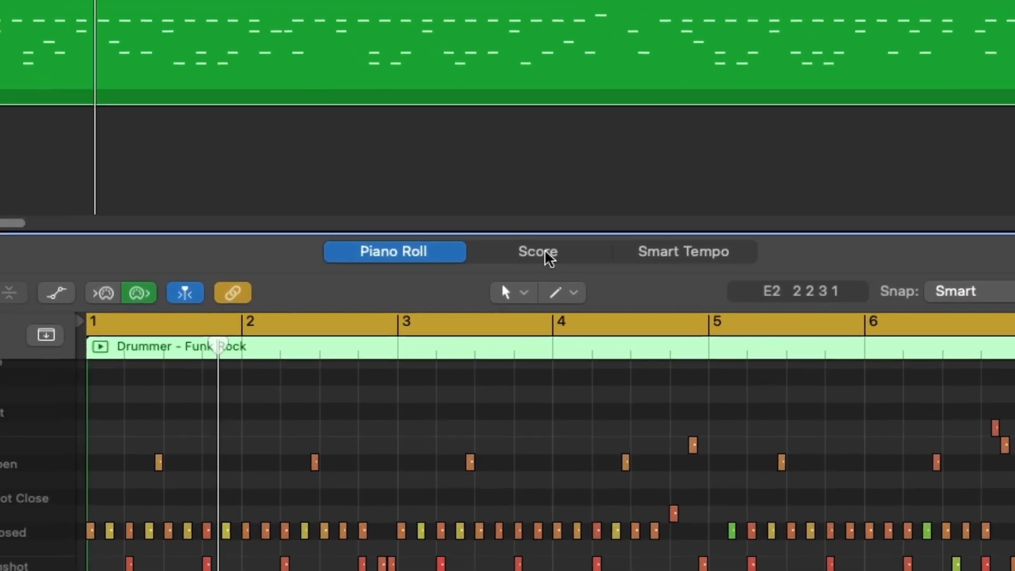
# - Show the Funk Rock region as a score and set the region's notation style to #Drums
pyautogui.click(548, 255)
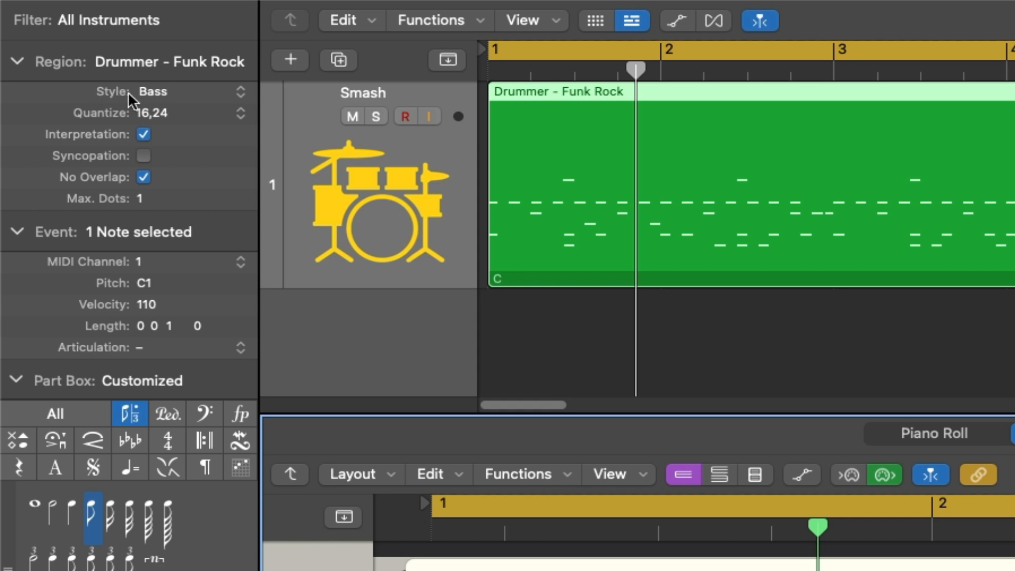
pyautogui.click(177, 93)
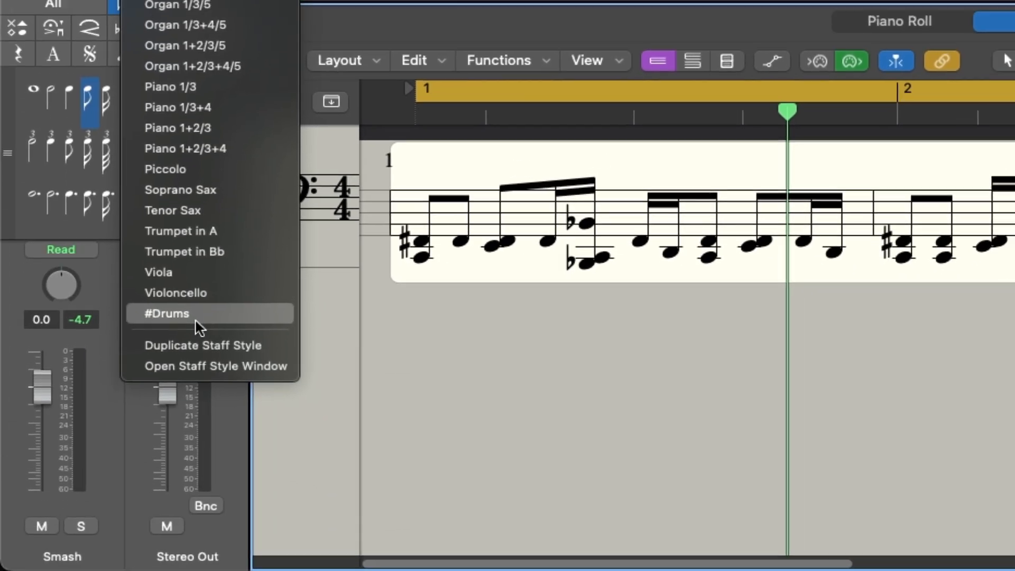
pyautogui.click(204, 312)
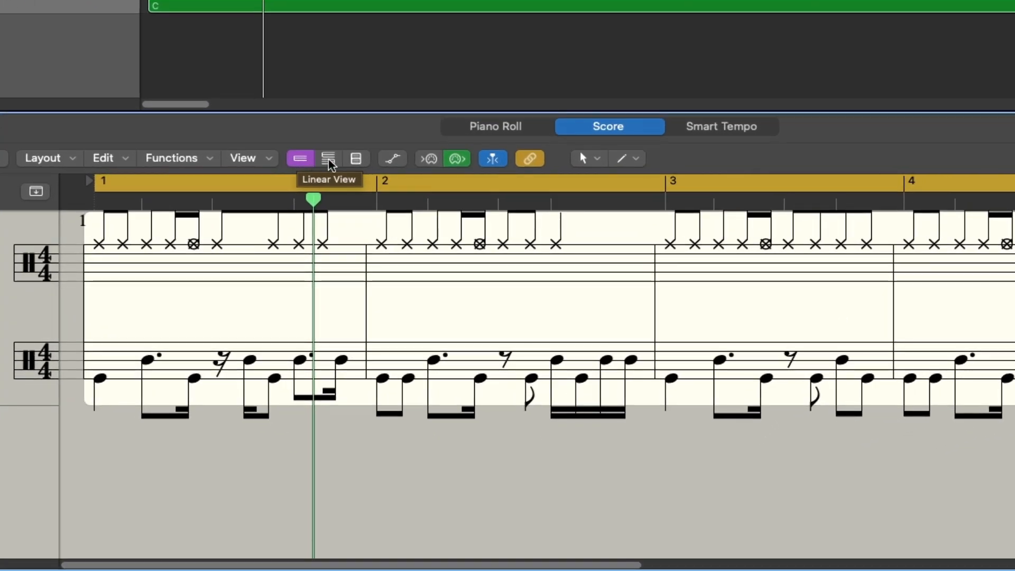
# - Switch the drum score to page view, look through it, and open it in a separate Score Editor window
pyautogui.click(328, 159)
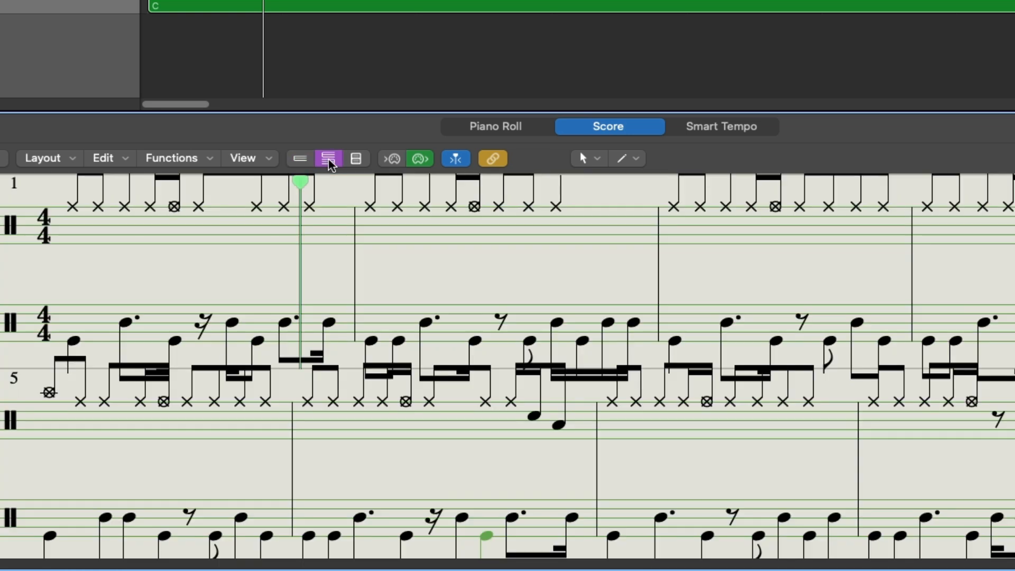
pyautogui.click(356, 158)
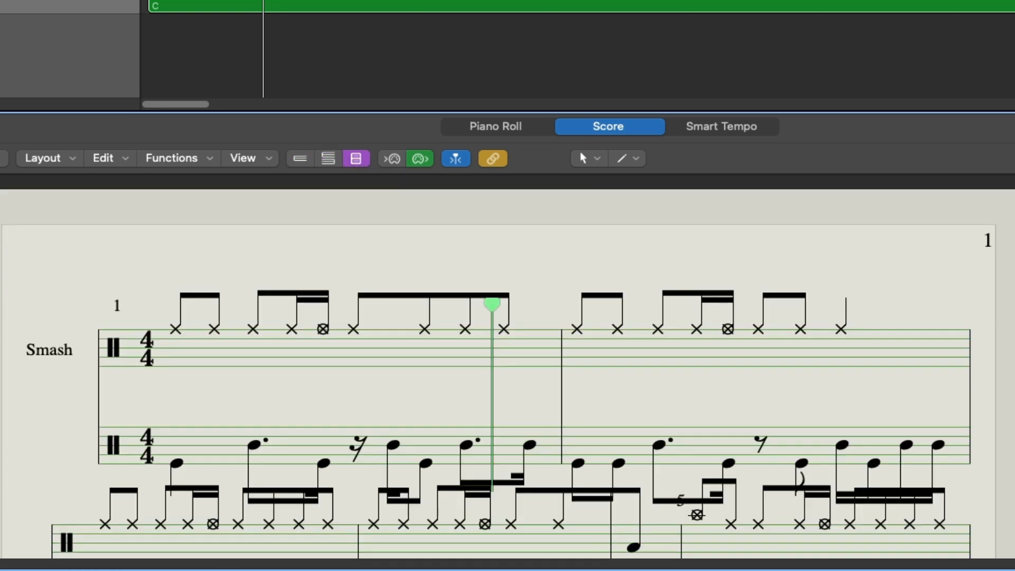
pyautogui.scroll(-12, 508, 366)
pyautogui.scroll(1, 507, 365)
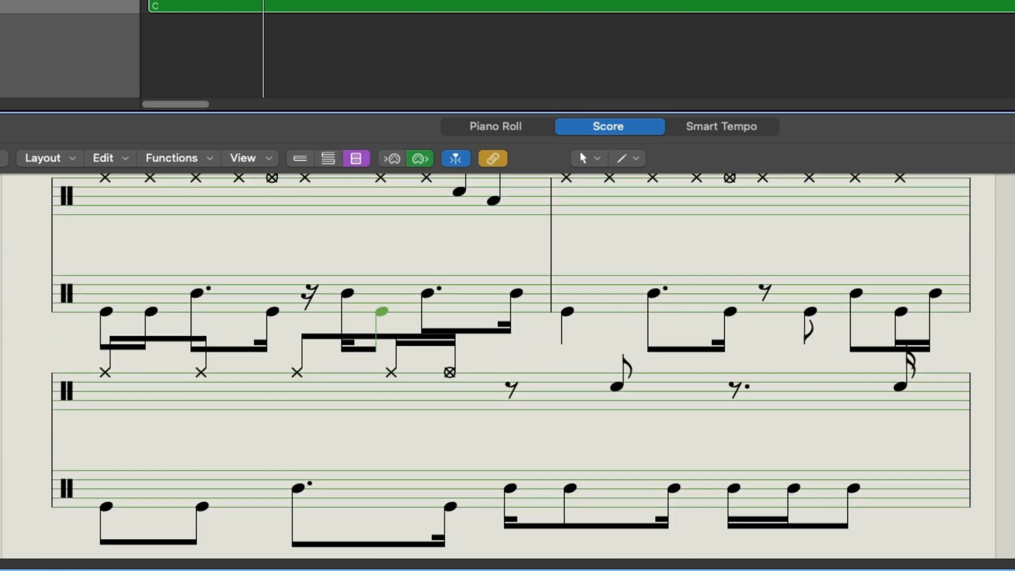
pyautogui.scroll(10, 507, 366)
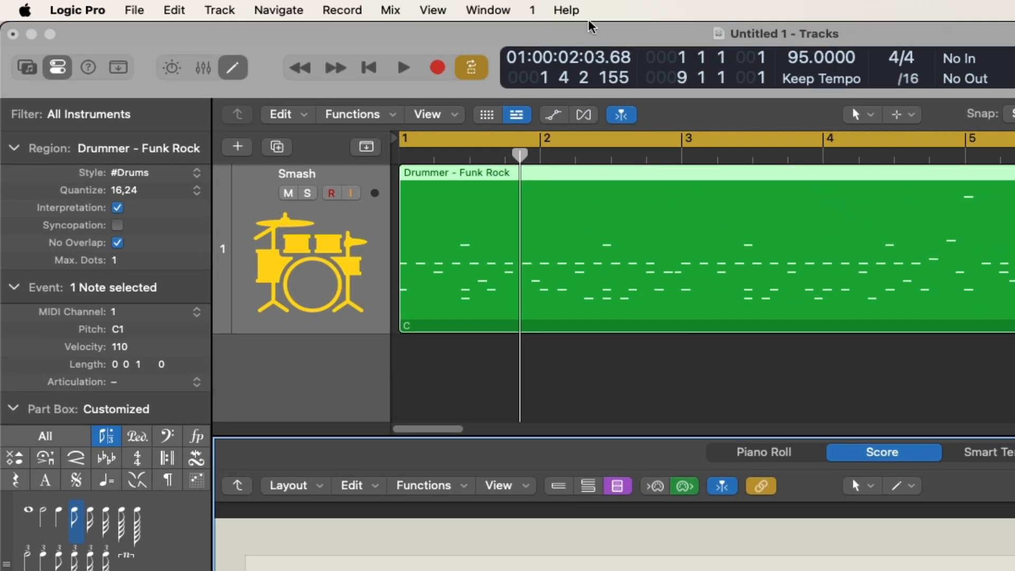
pyautogui.click(497, 9)
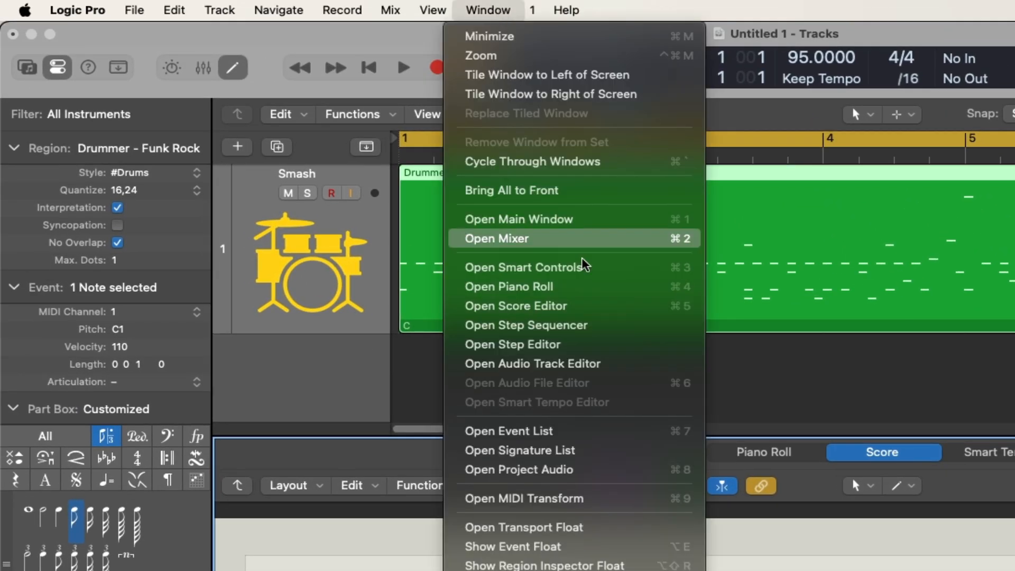
pyautogui.click(569, 309)
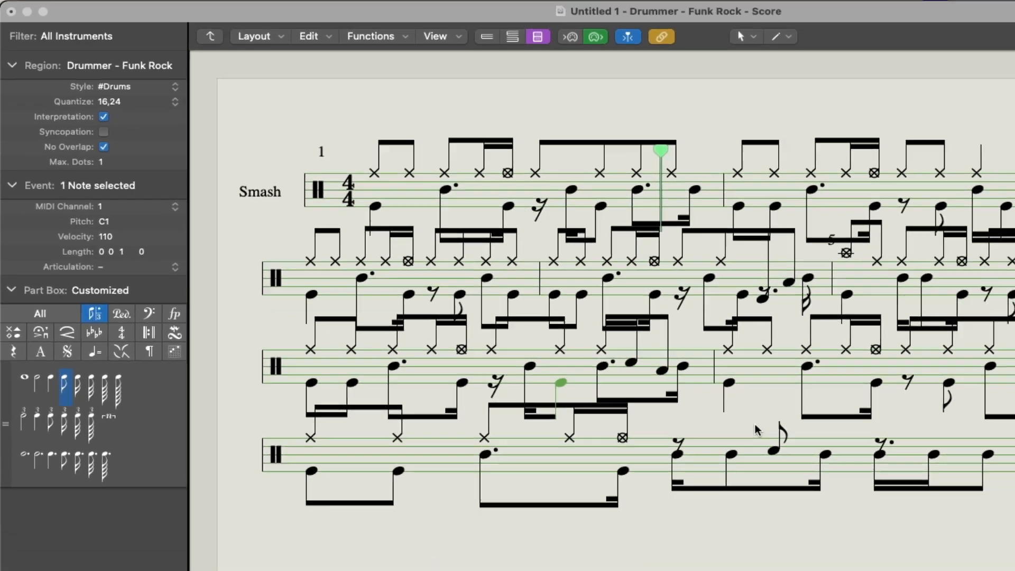